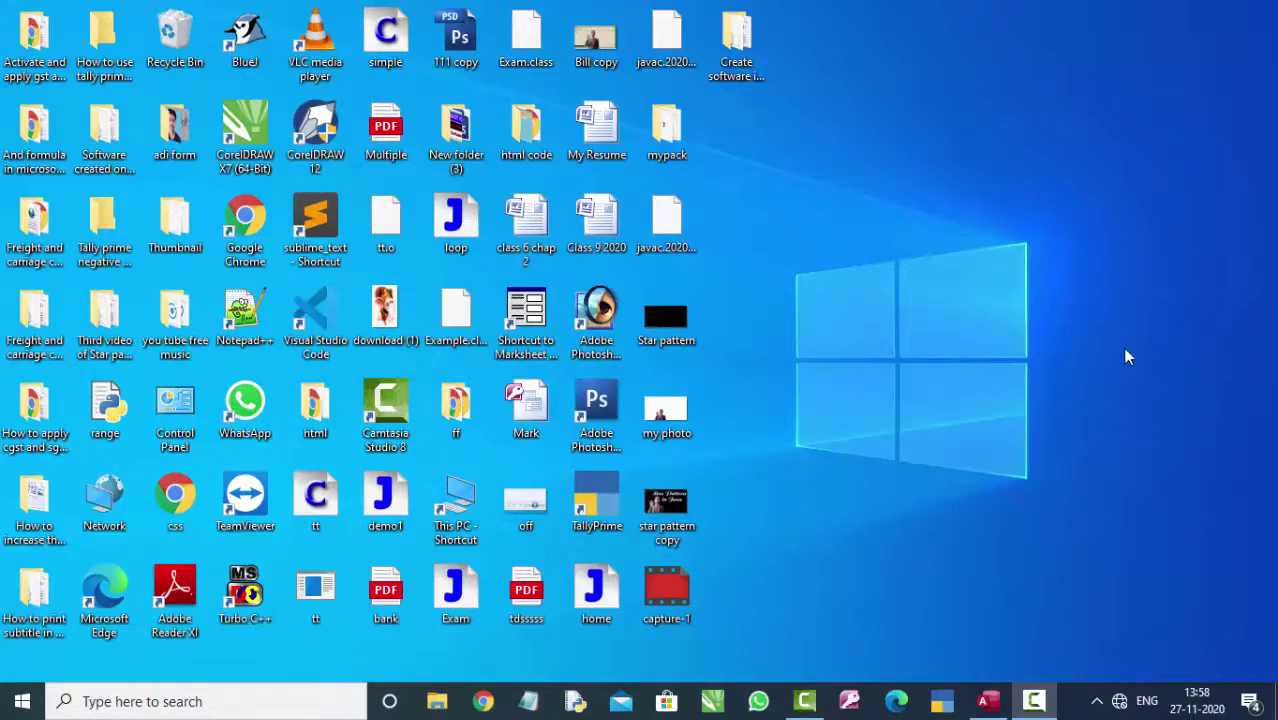
Step: Bring the Access database forward and switch Query1 to Design view
left_click(985, 700)
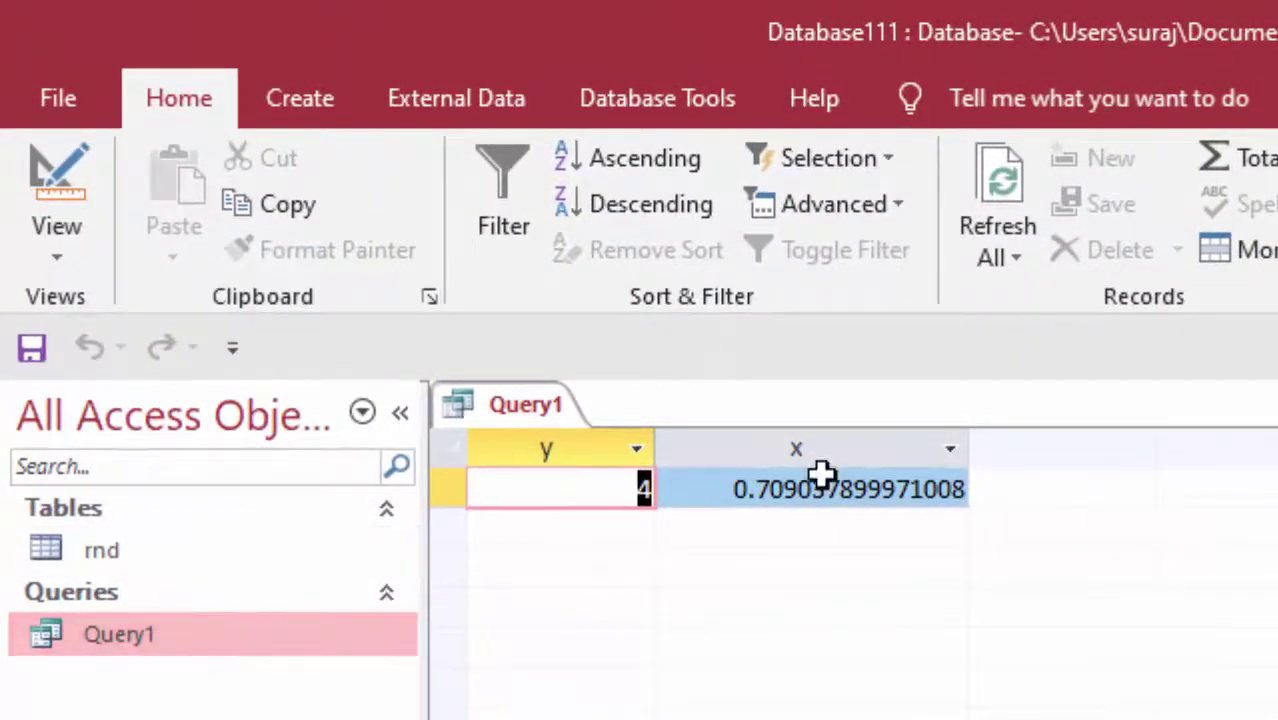
left_click(30, 248)
left_click(119, 476)
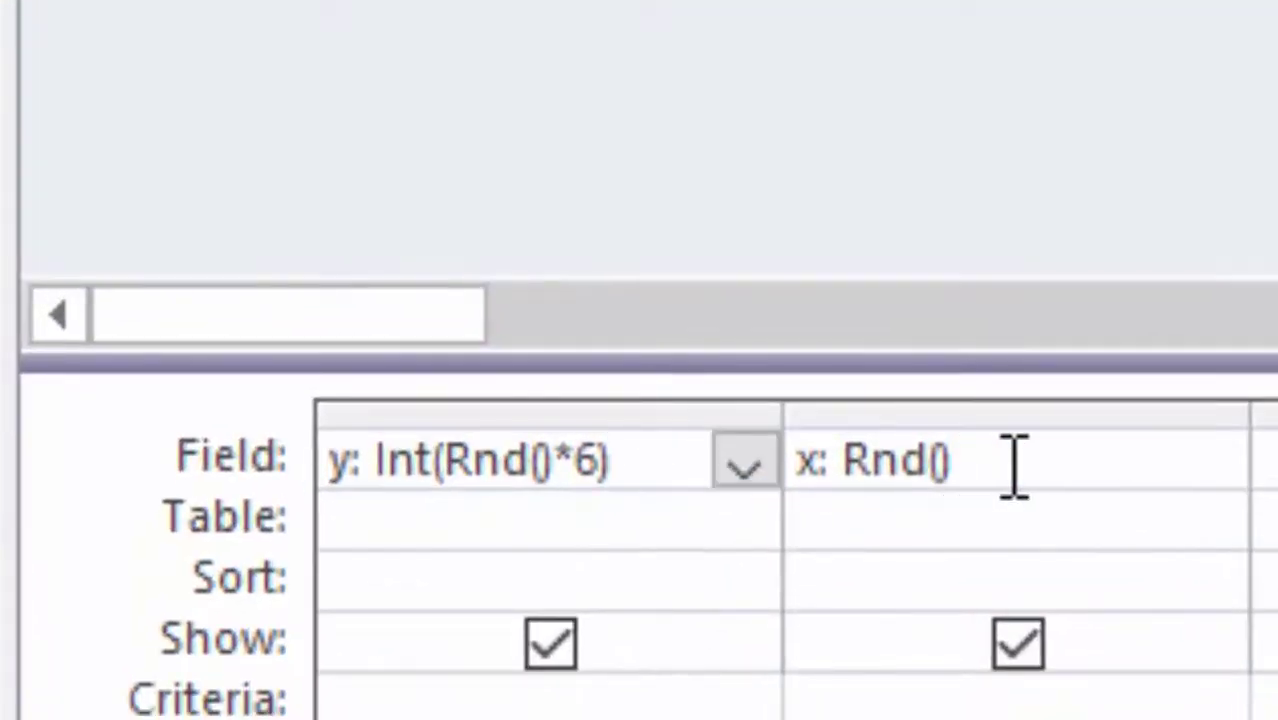
Step: Add a third field z: Rnd() beside y and x and save Query1
left_click(1014, 466)
left_click(896, 541)
type("z")
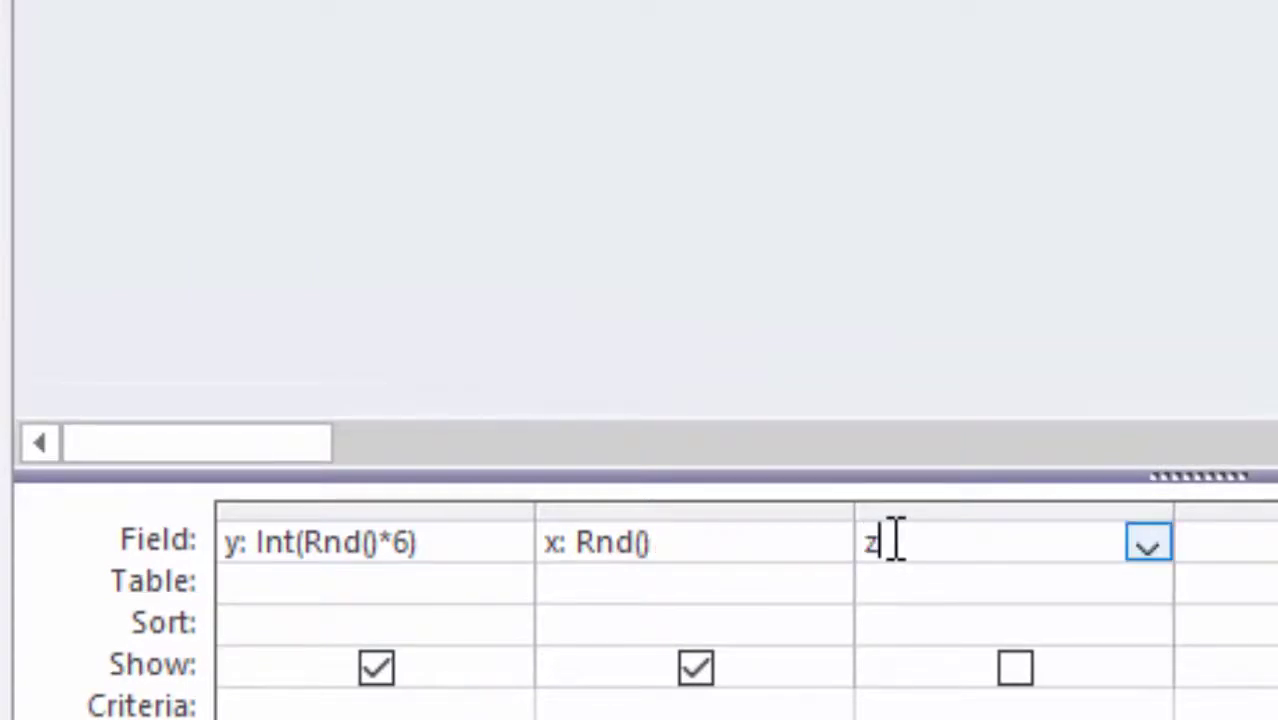
type(":")
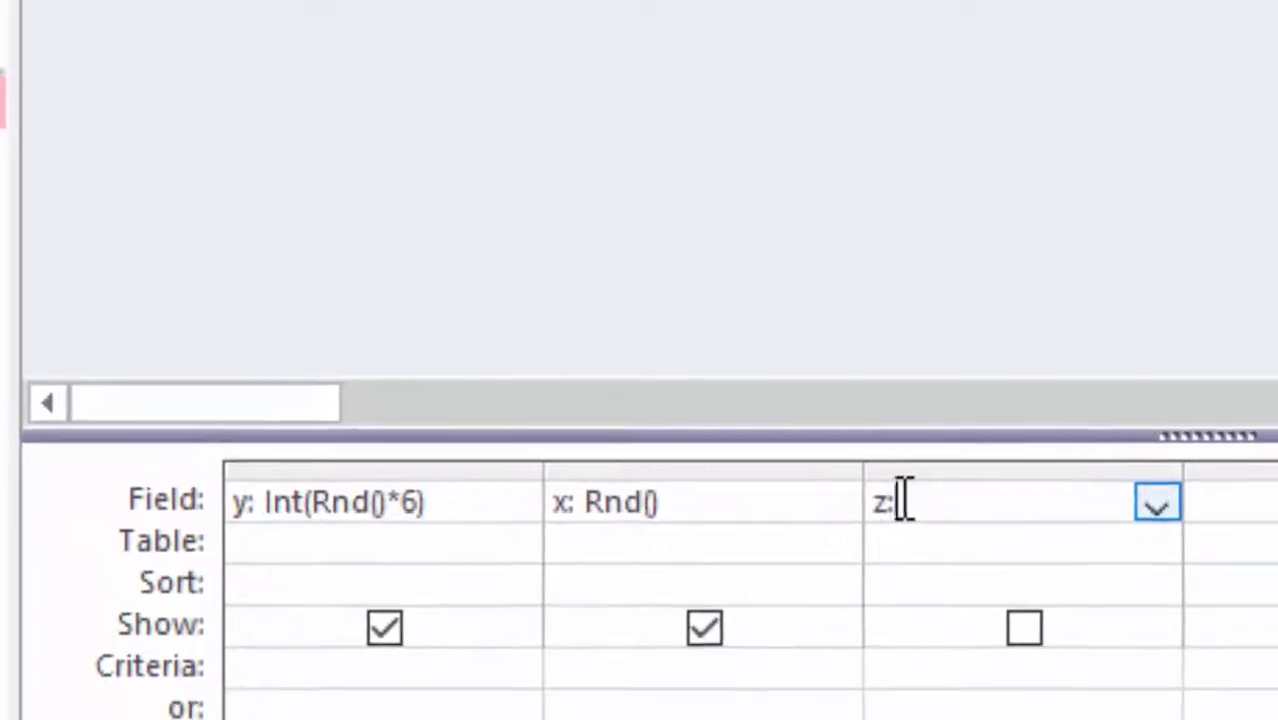
type("rnd")
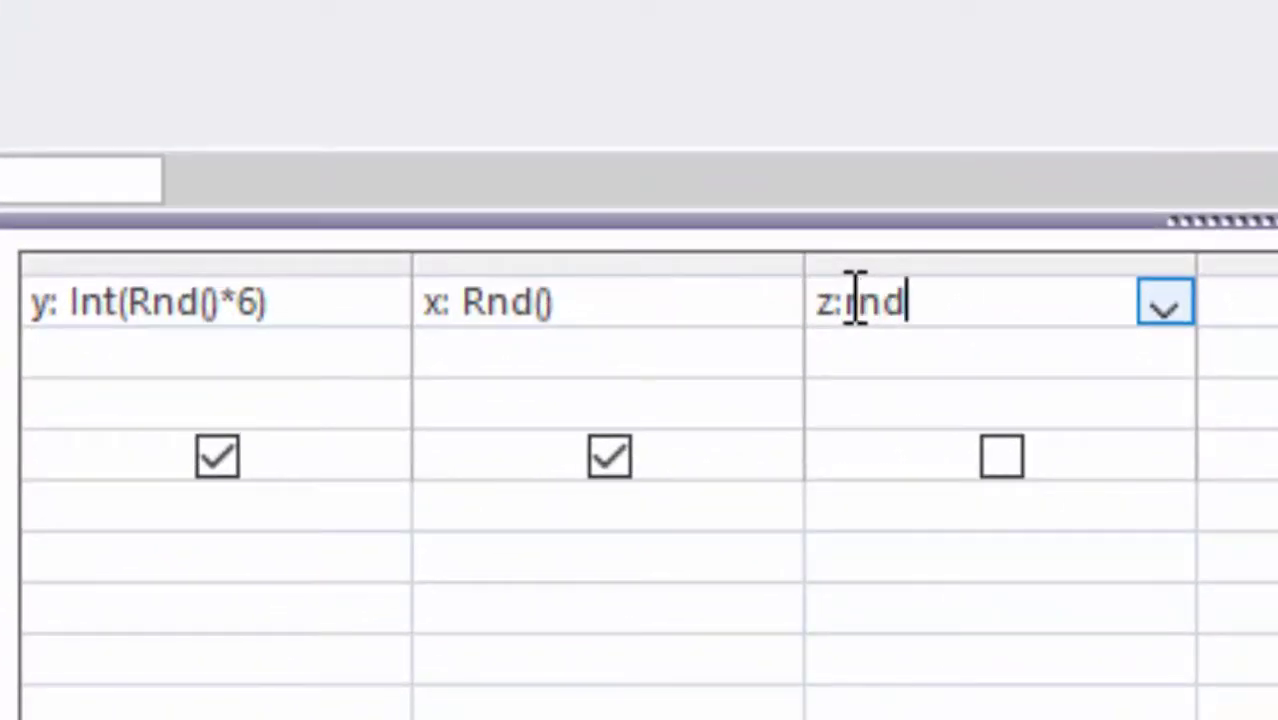
type("(")
type(")")
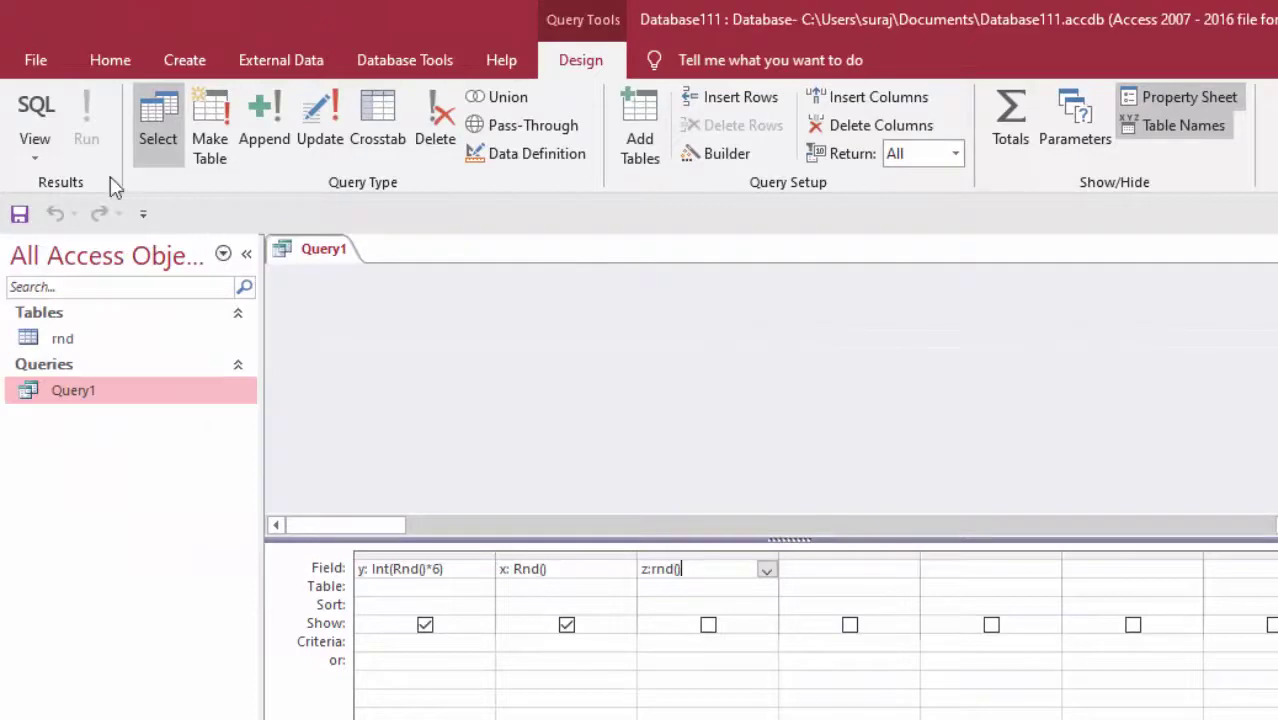
left_click(19, 214)
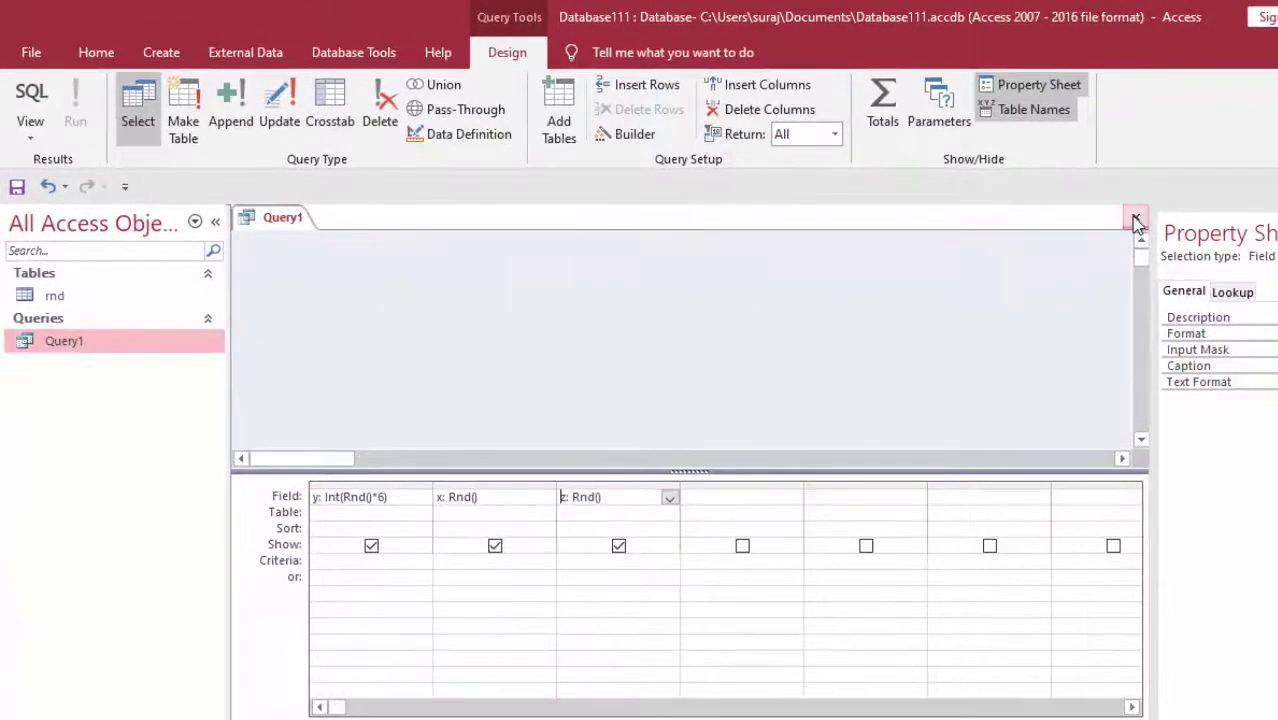
Step: Close the design, run Query1, and autofit column z to show 0.862619340419769
left_click(1136, 219)
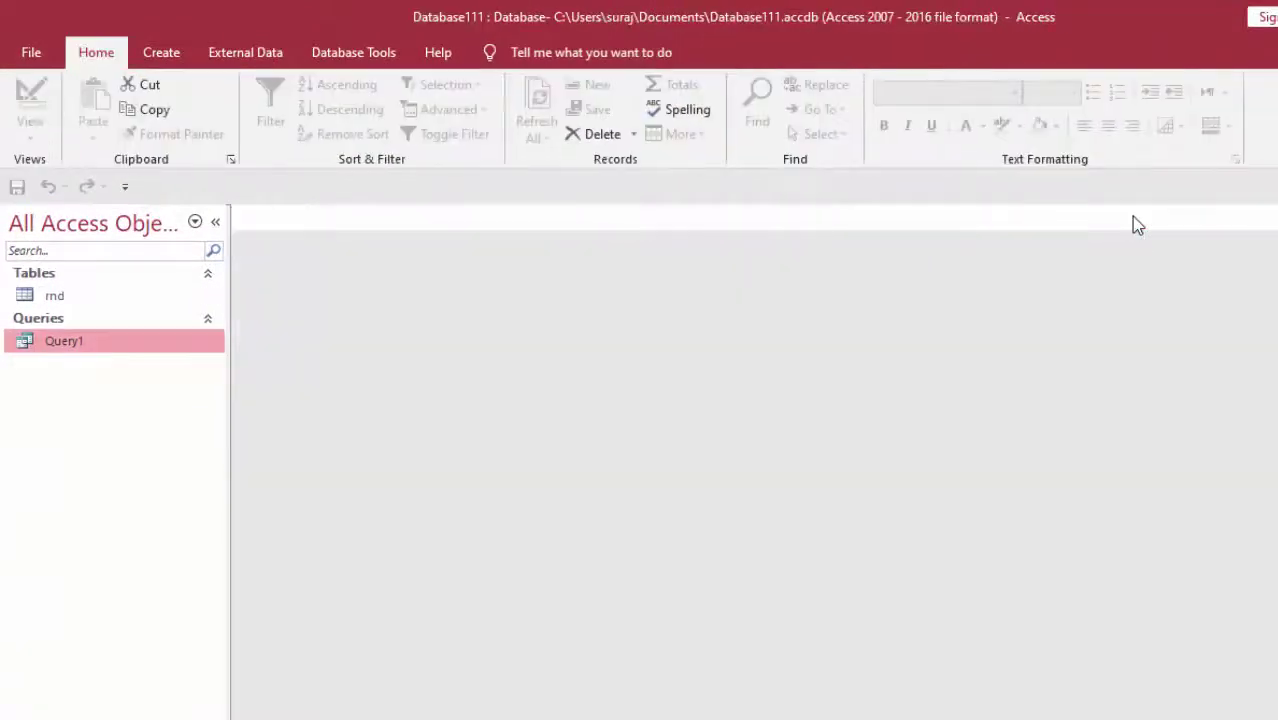
double_click(163, 346)
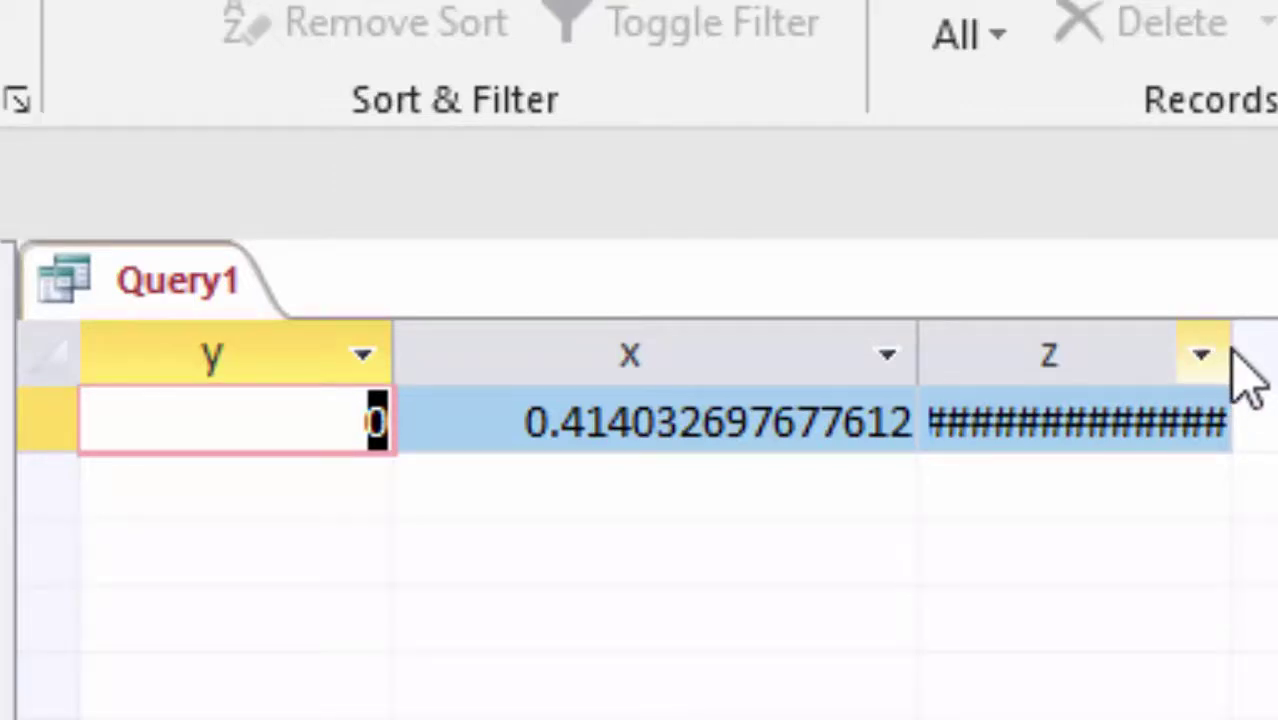
double_click(1232, 352)
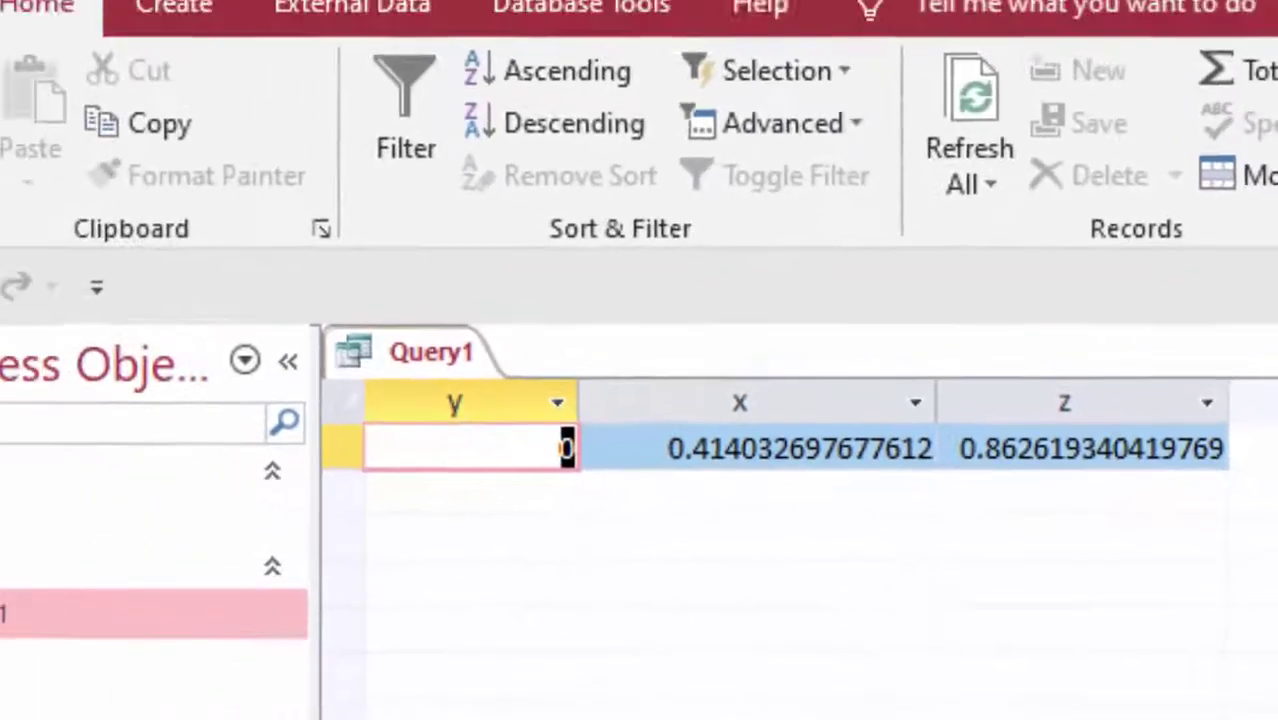
Step: In Query1's Design view, change the z field expression to Rnd()*4
left_click(58, 232)
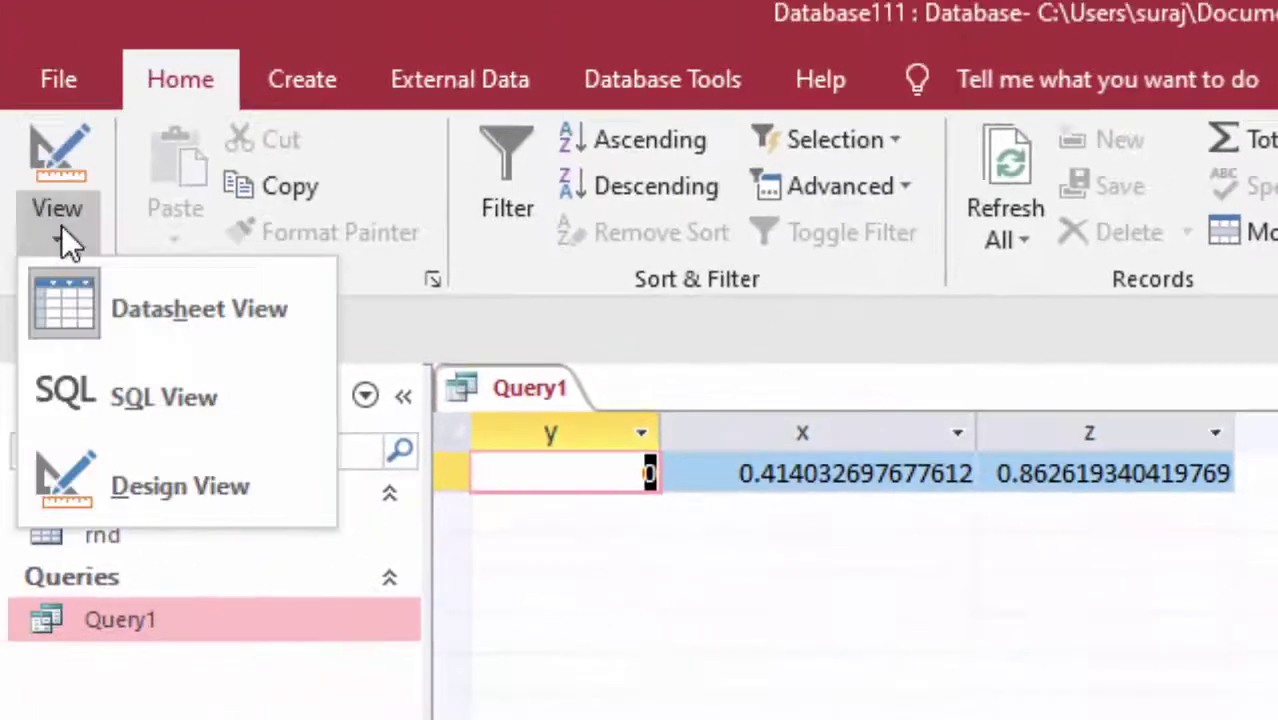
left_click(182, 472)
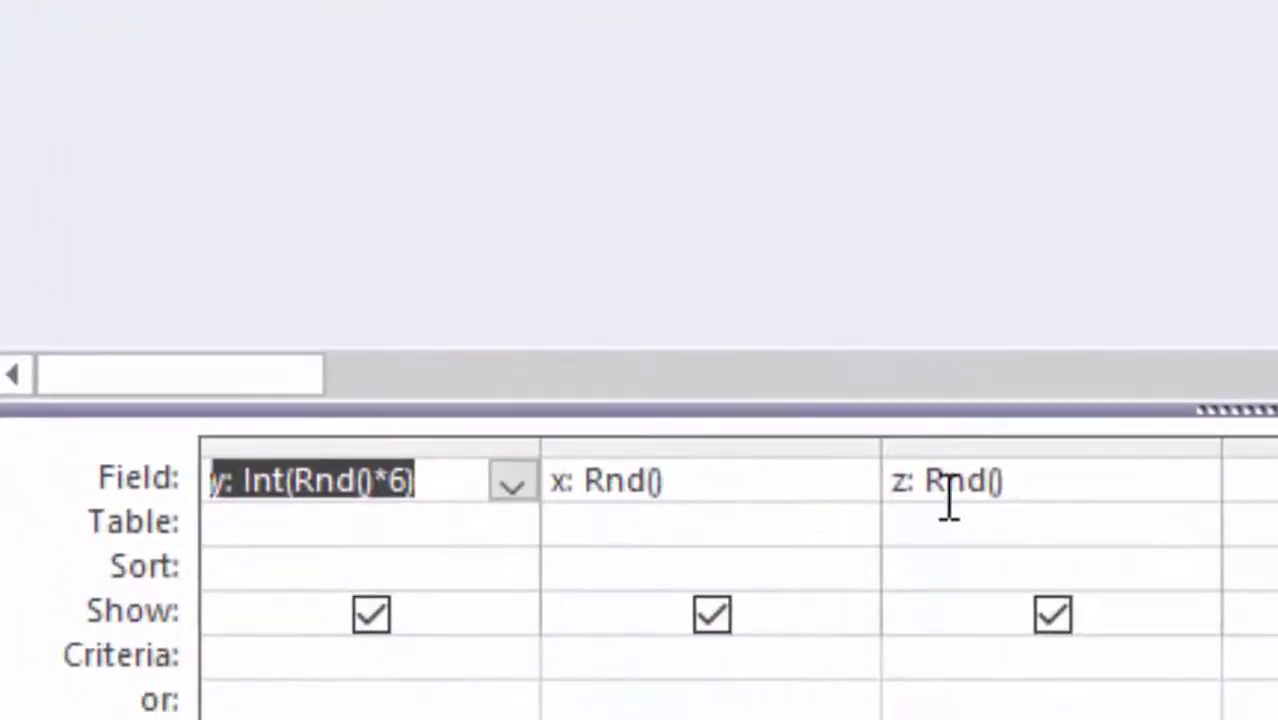
left_click(1075, 481)
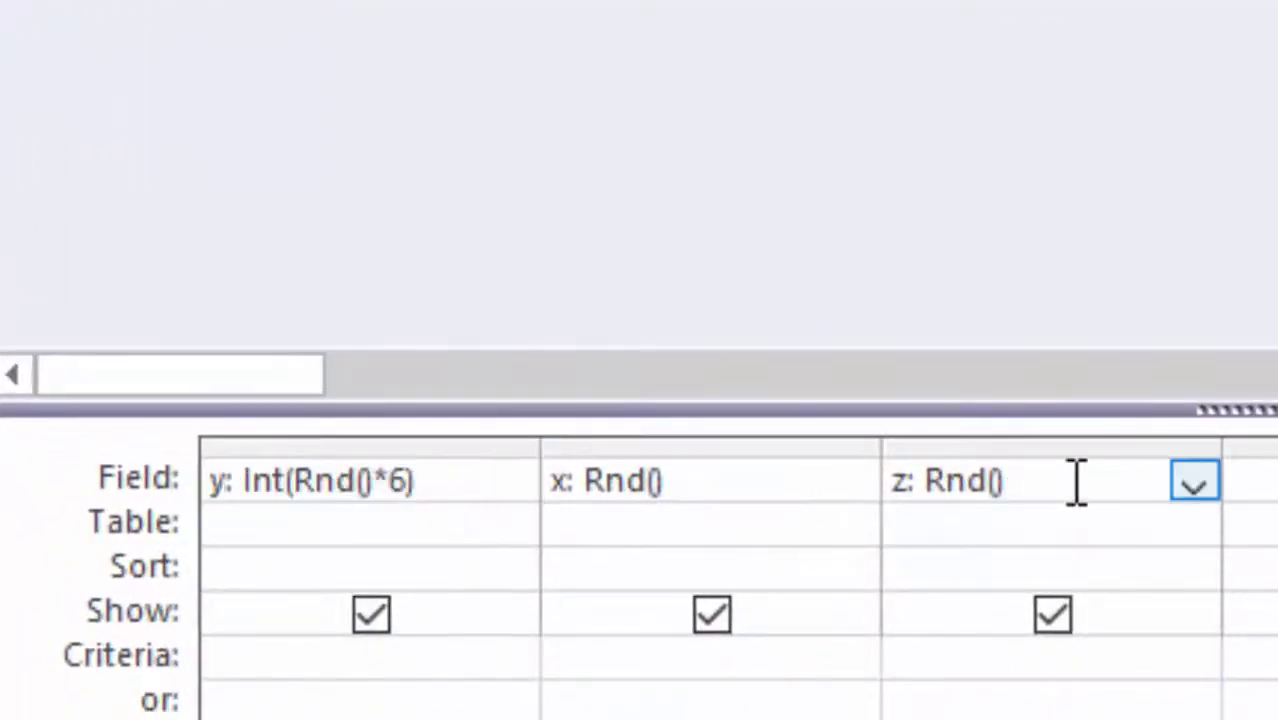
type("4")
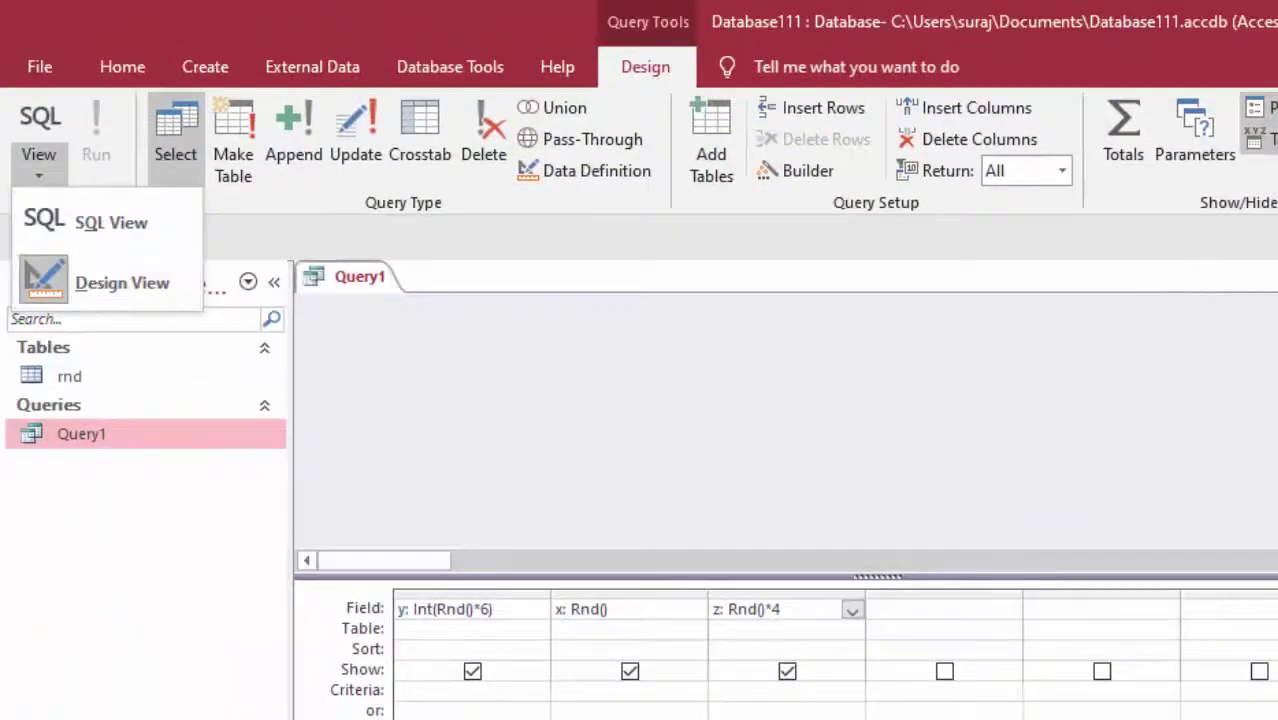
Step: Close the design and rerun Query1, getting z = 3.84781265258789
key("Escape")
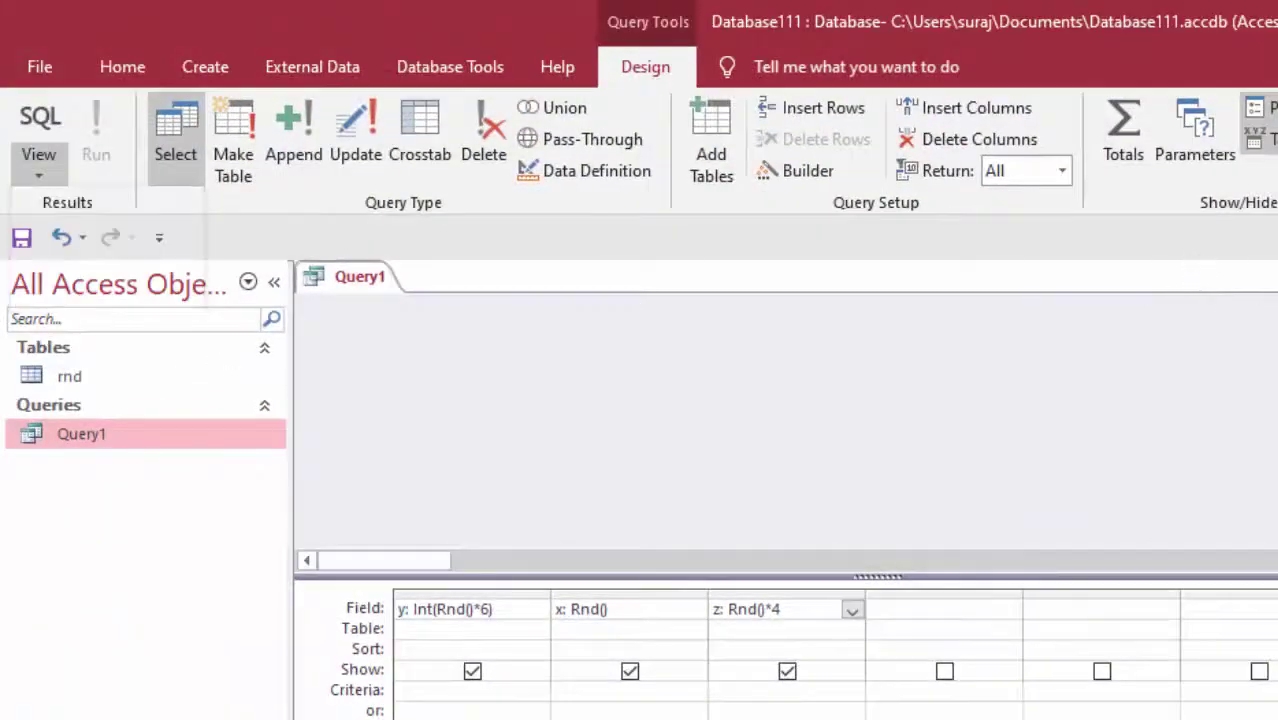
key("ctrl+w")
double_click(248, 432)
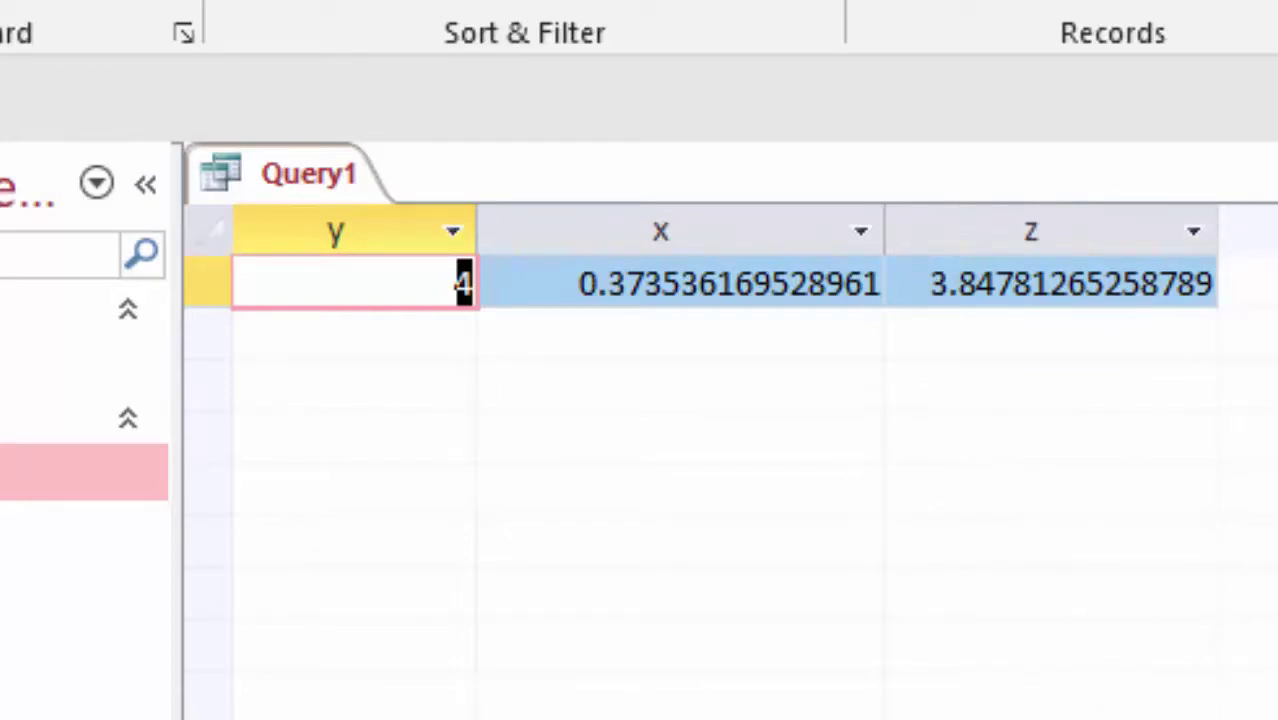
Step: In Design view, start wrapping the z expression in int( so it reads int(Rnd()*4)
left_click(20, 135)
left_click(108, 350)
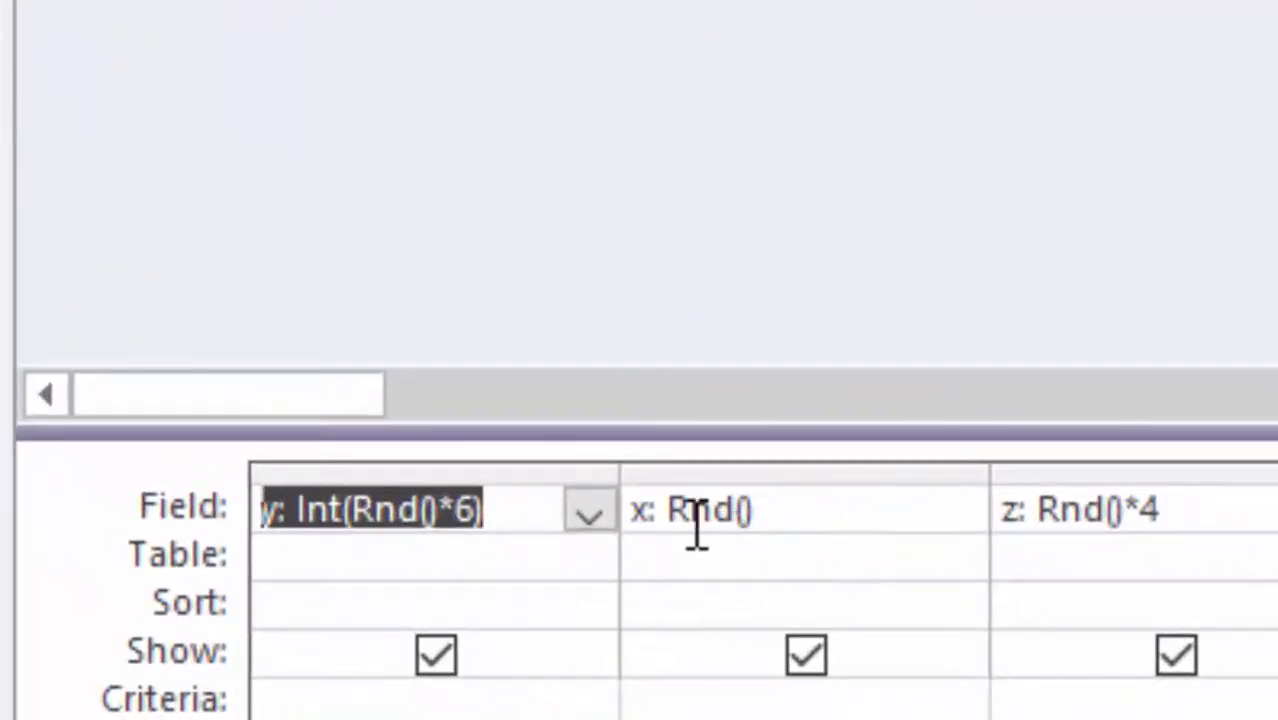
left_click(1038, 523)
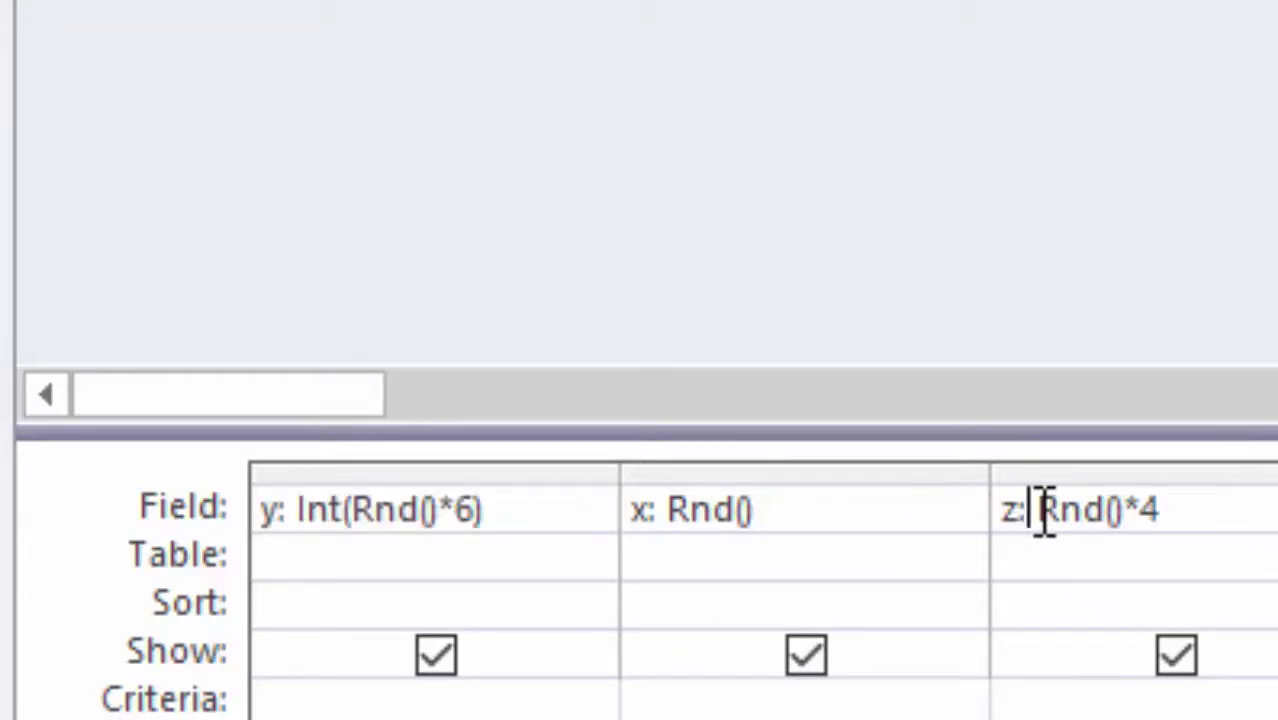
type("in")
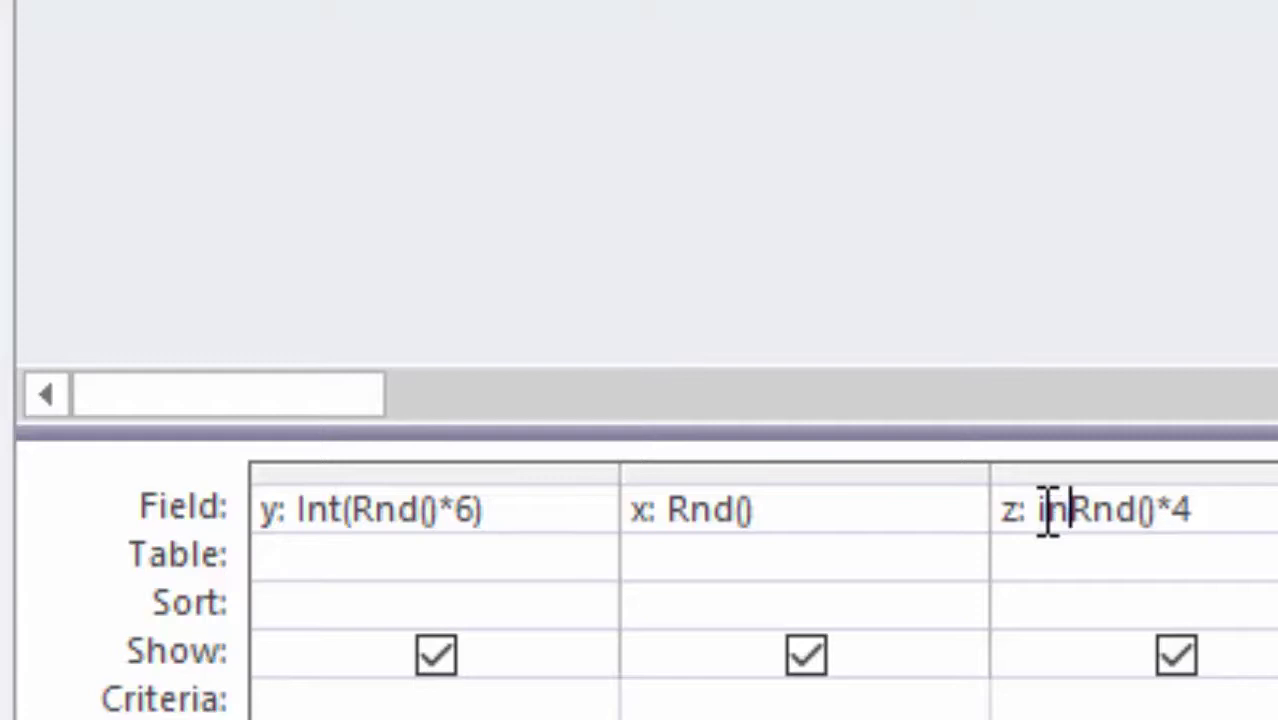
type("t(")
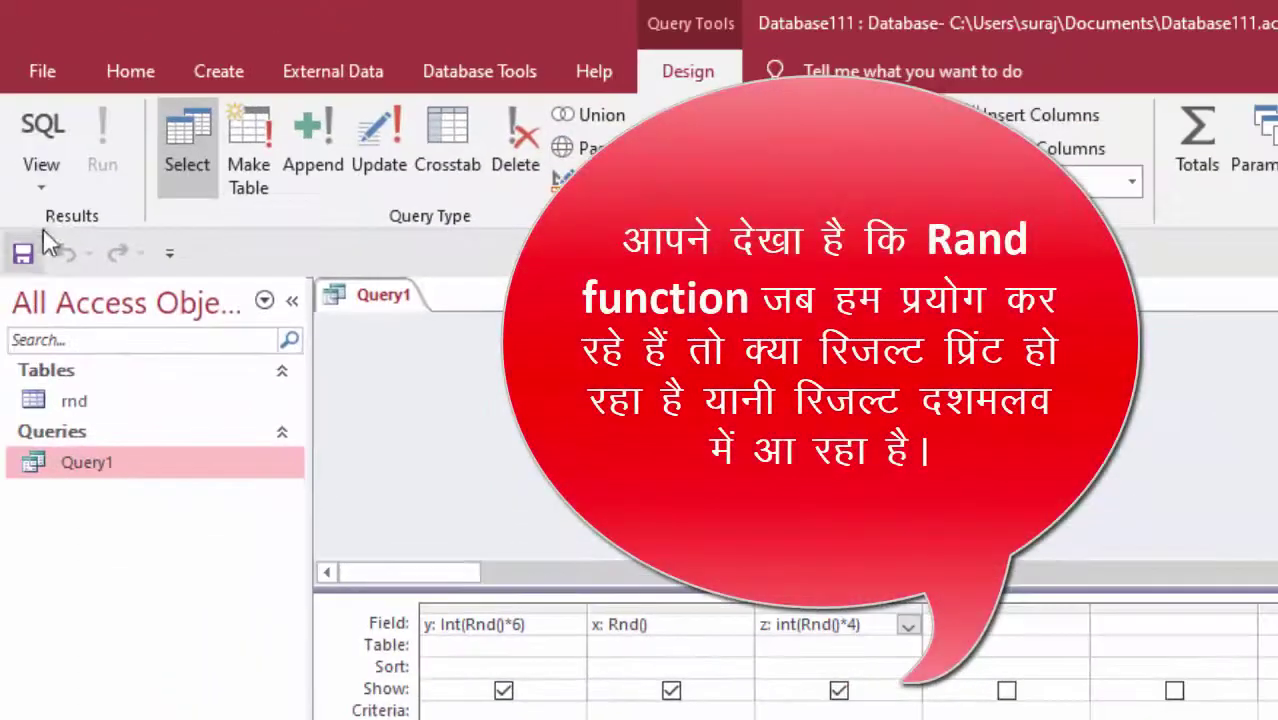
Step: Save z as Int(Rnd()*4), run Query1 to get z = 3, then close and reopen the results
left_click(22, 253)
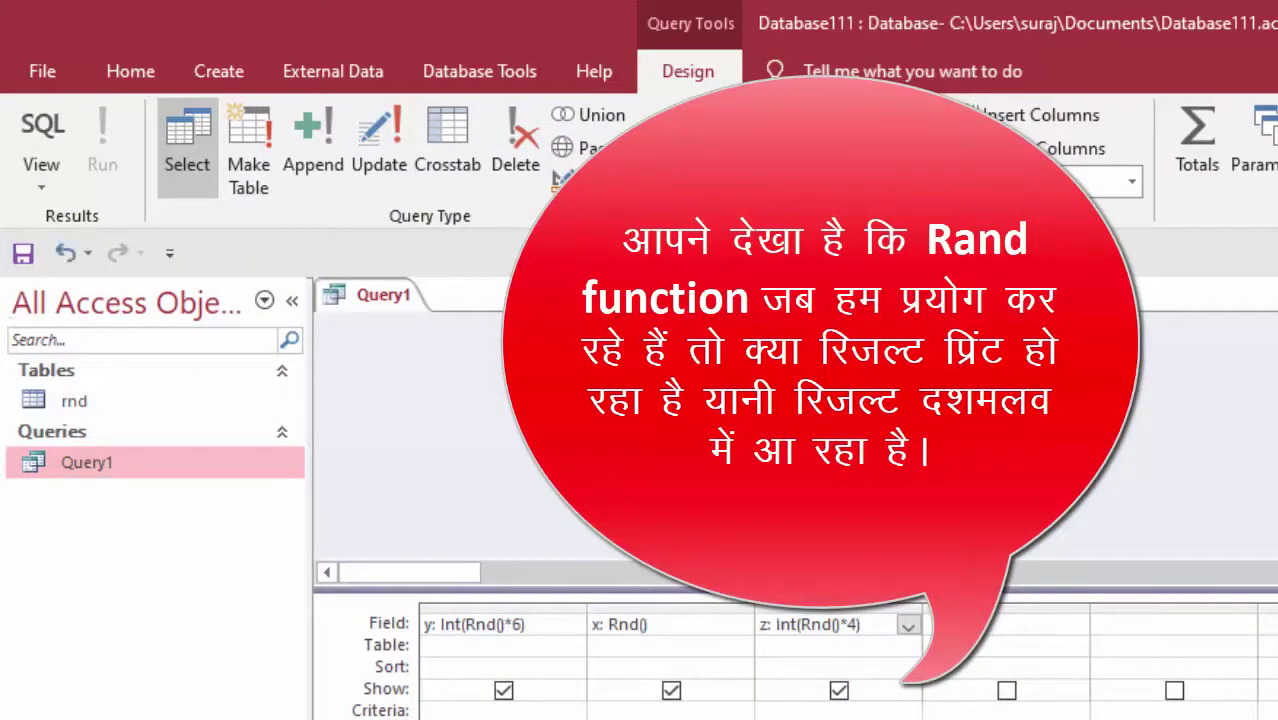
key("ctrl+w")
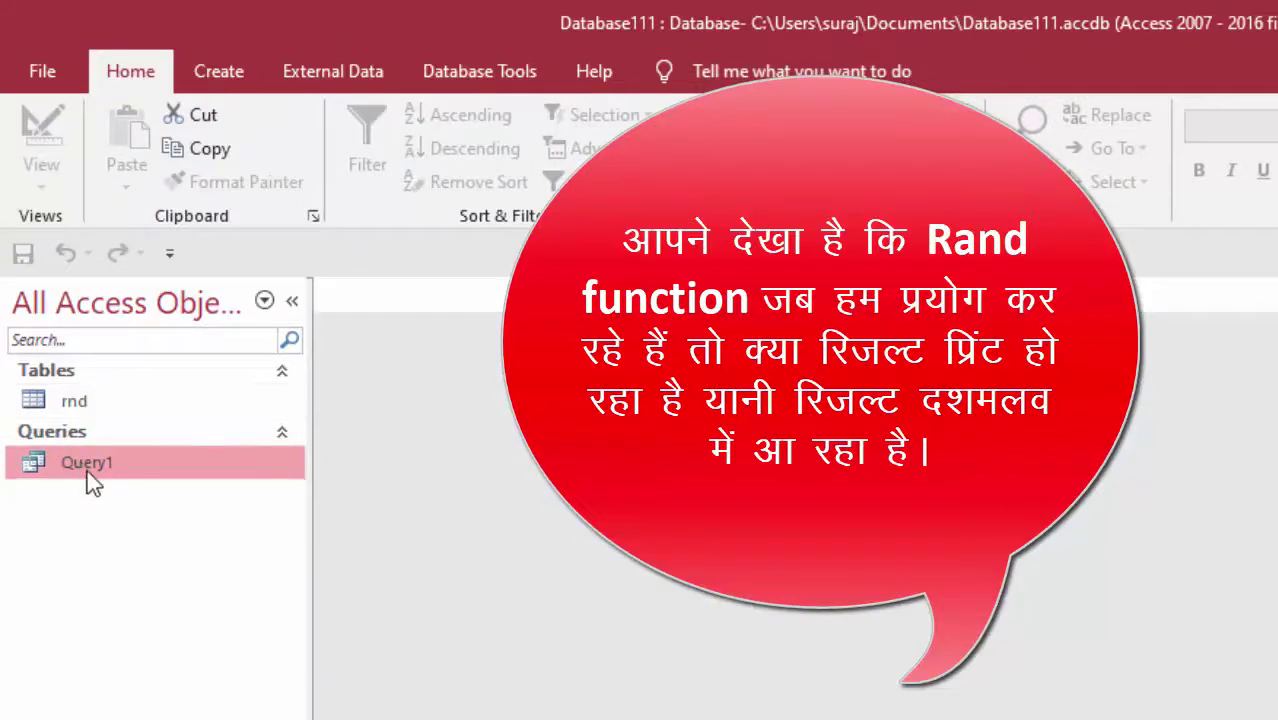
double_click(88, 470)
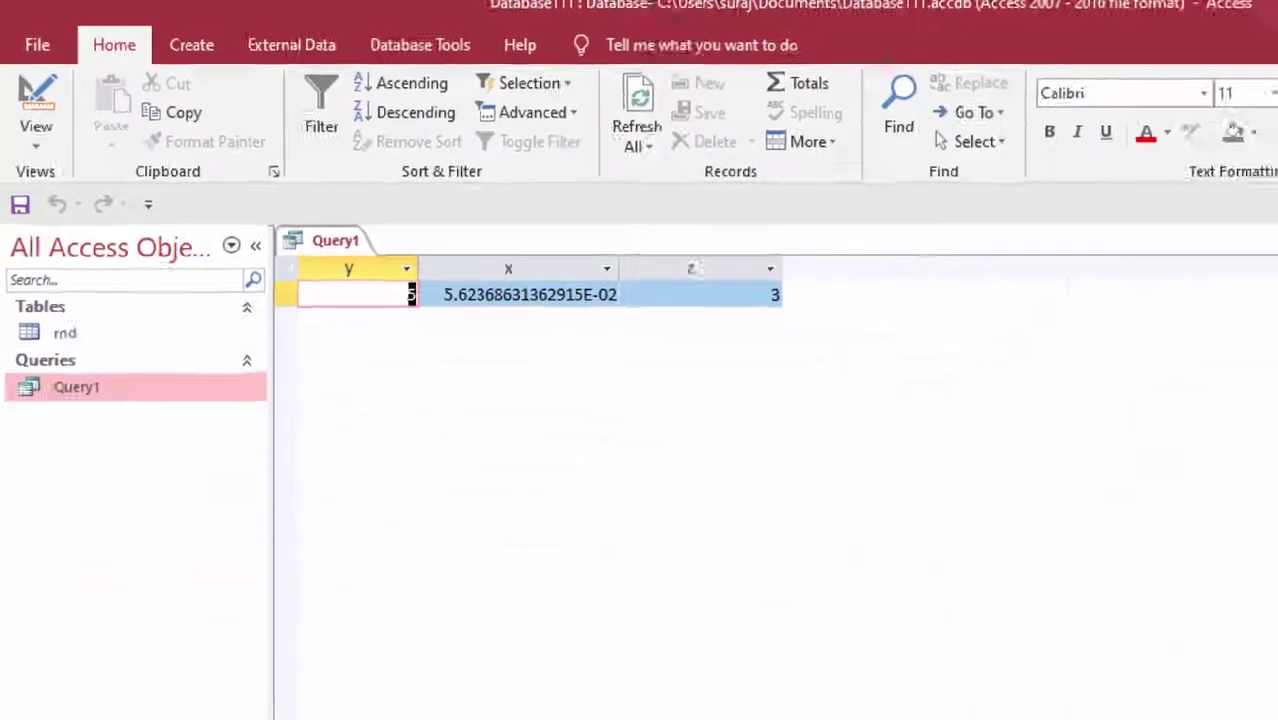
key("ctrl+w")
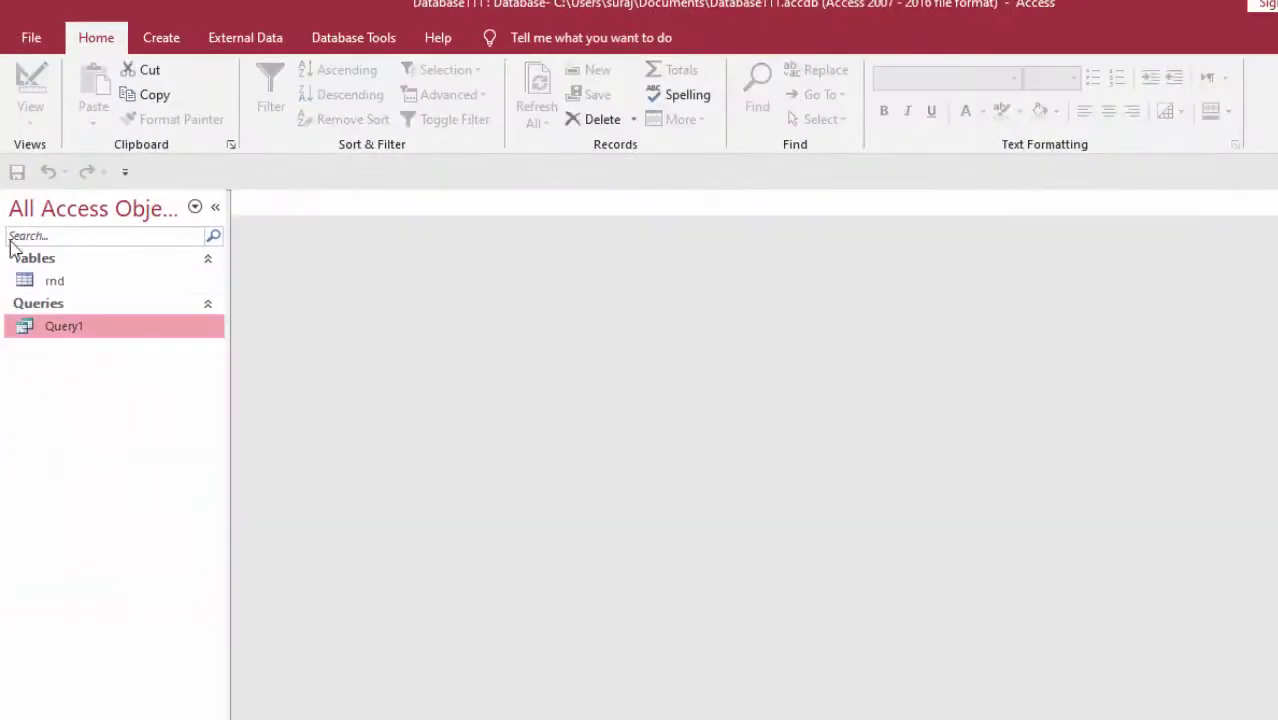
double_click(126, 332)
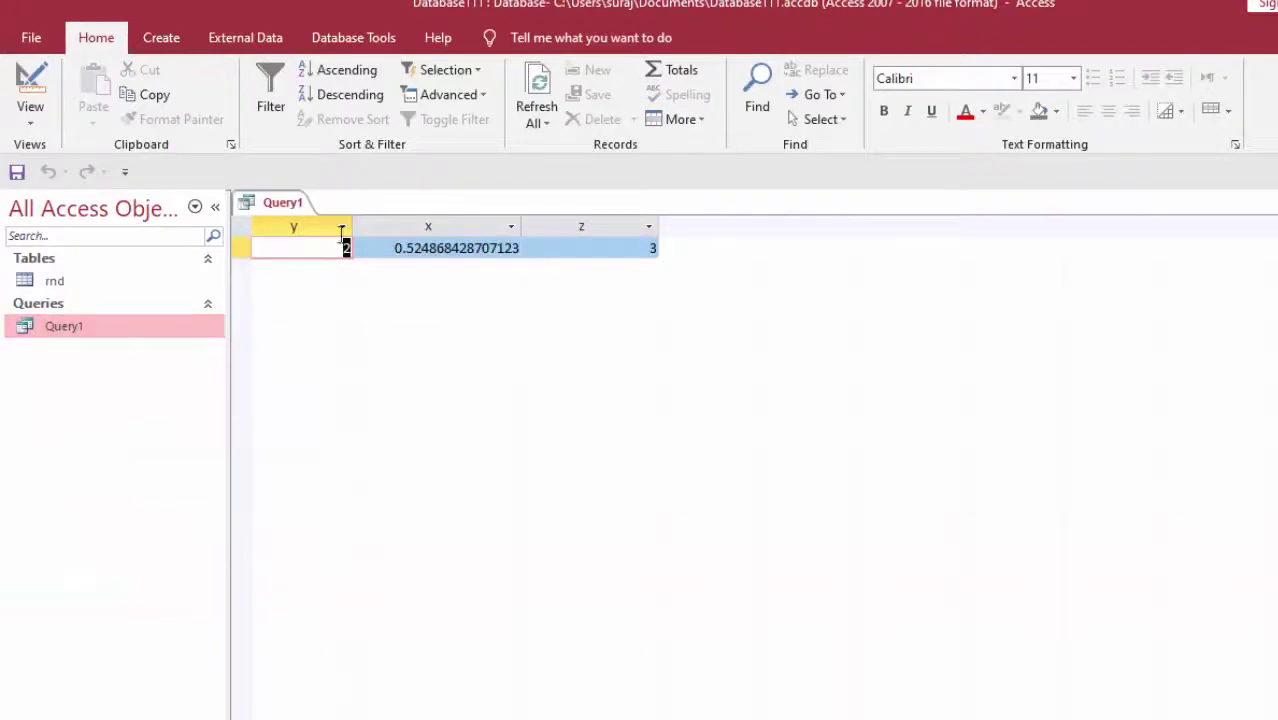
Step: Switch Query1 through Design to SQL view and run it: y 0, x 0.592458248138428, z 1
left_click(30, 122)
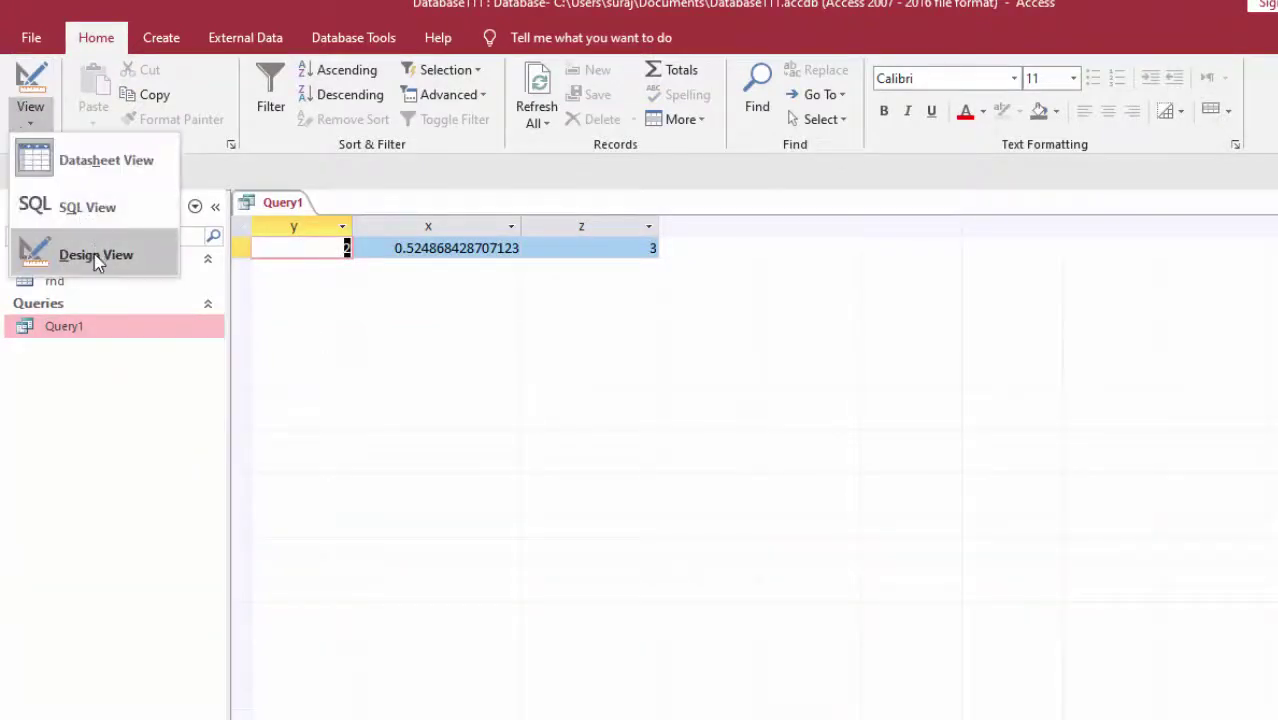
left_click(94, 254)
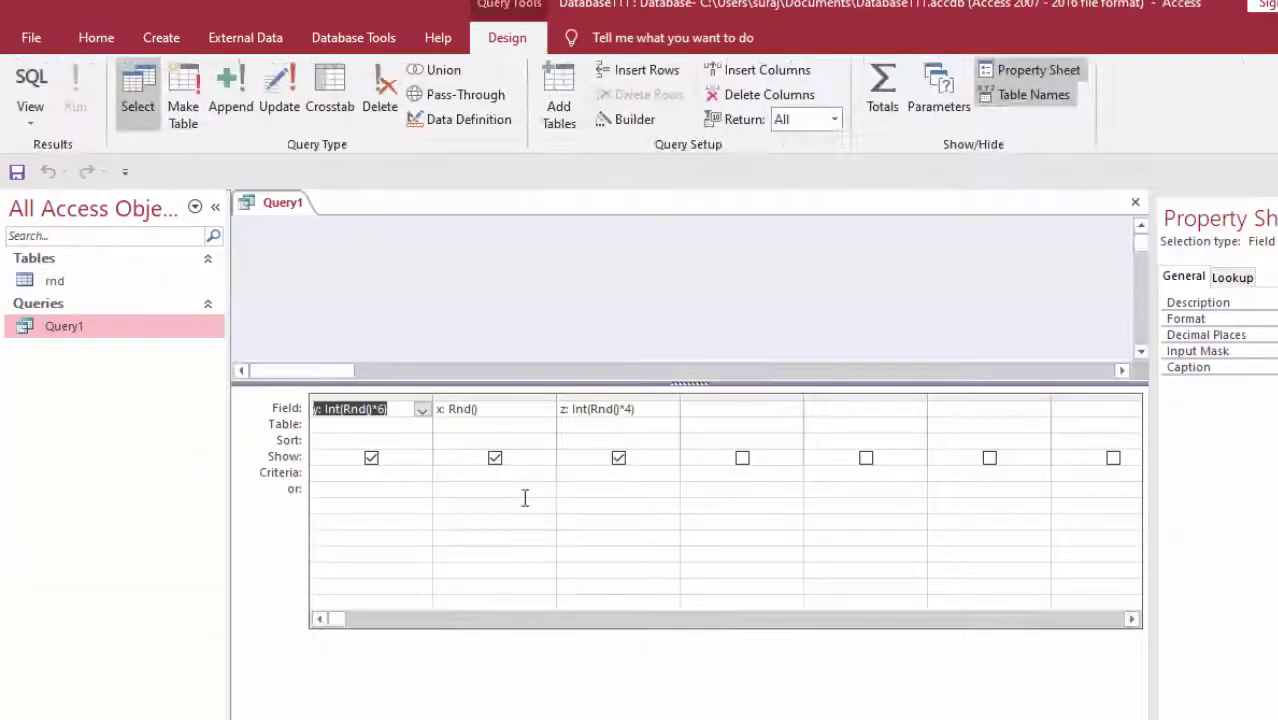
left_click(20, 125)
left_click(26, 130)
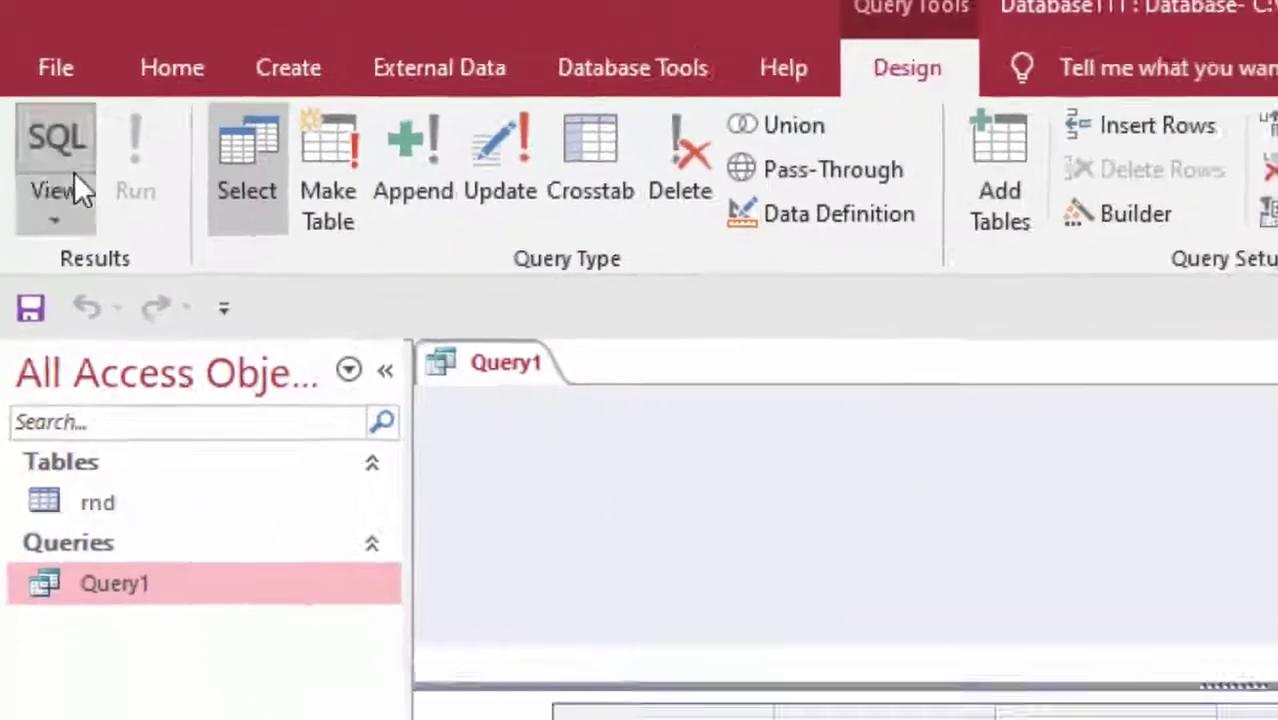
left_click(96, 245)
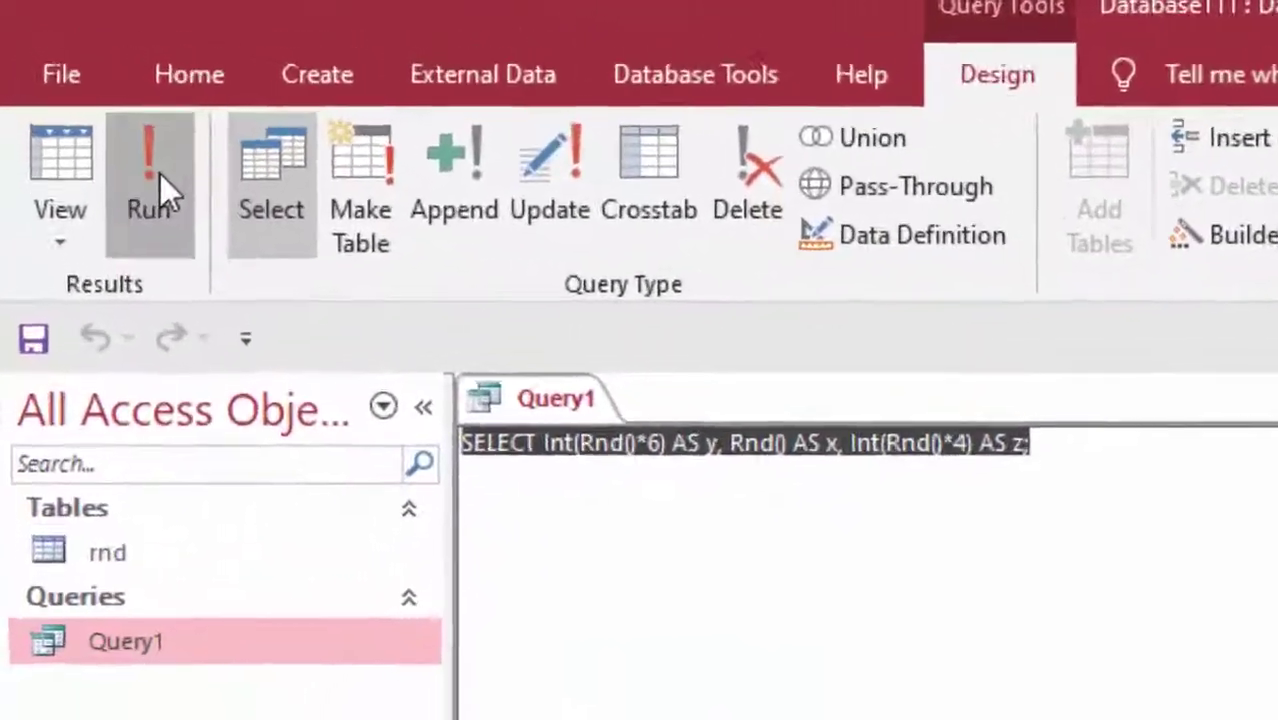
left_click(158, 180)
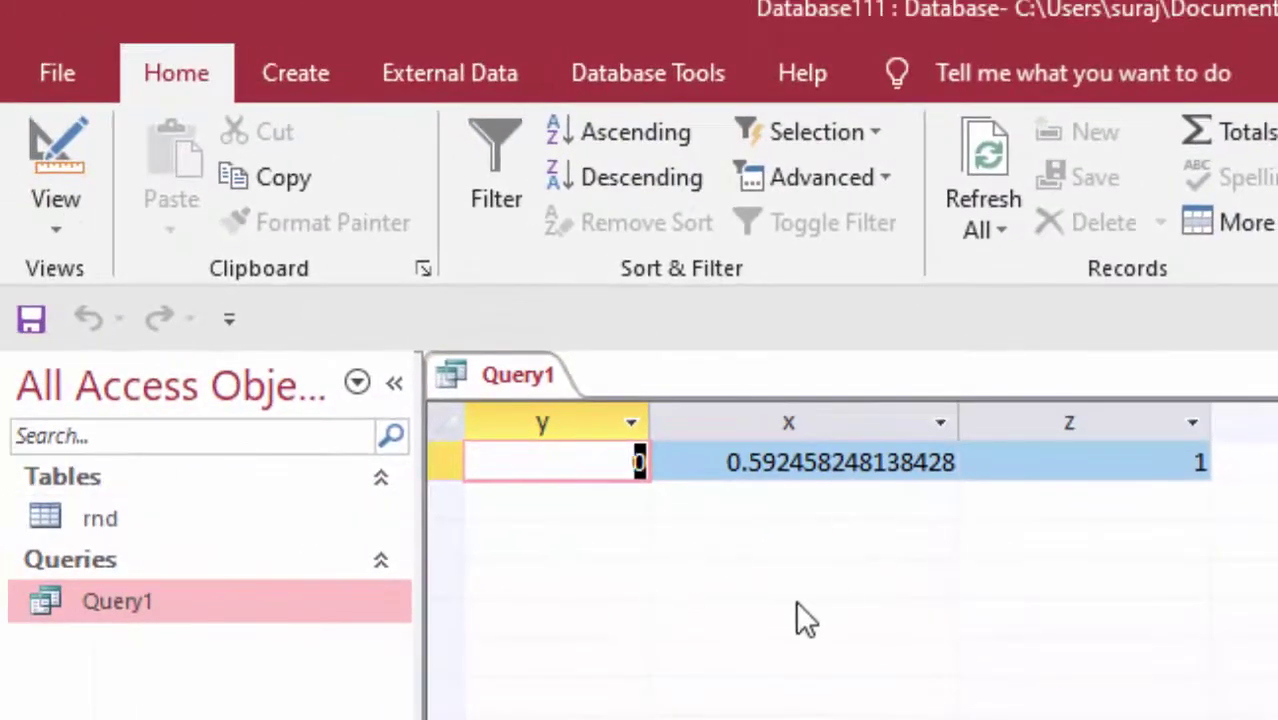
Step: Switch Query1 to SQL view and run it for a new set of random values
left_click(50, 230)
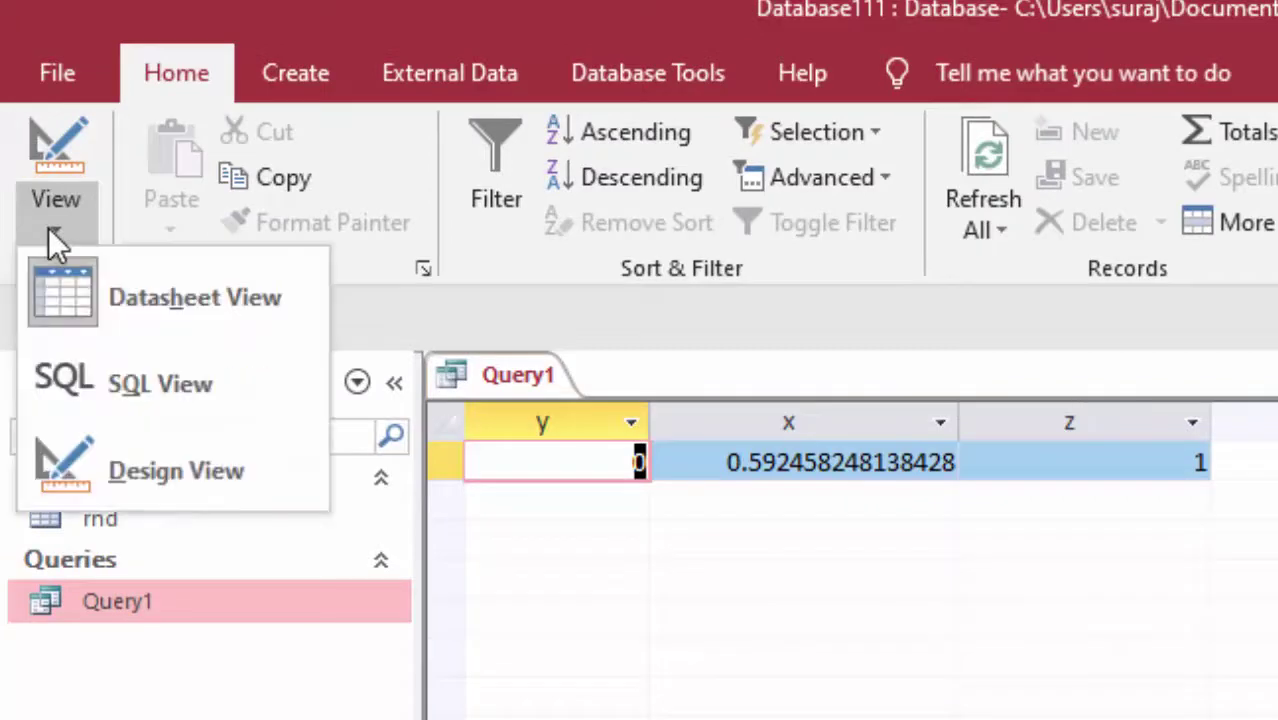
left_click(304, 384)
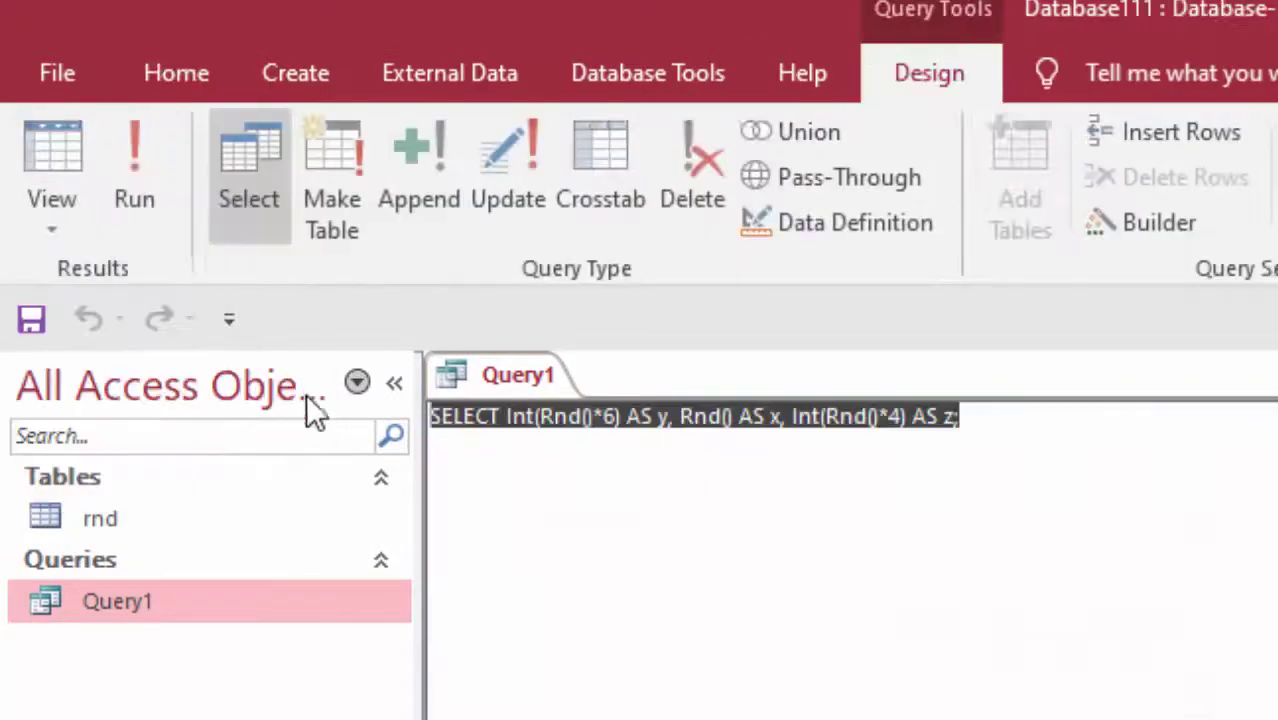
left_click(1130, 467)
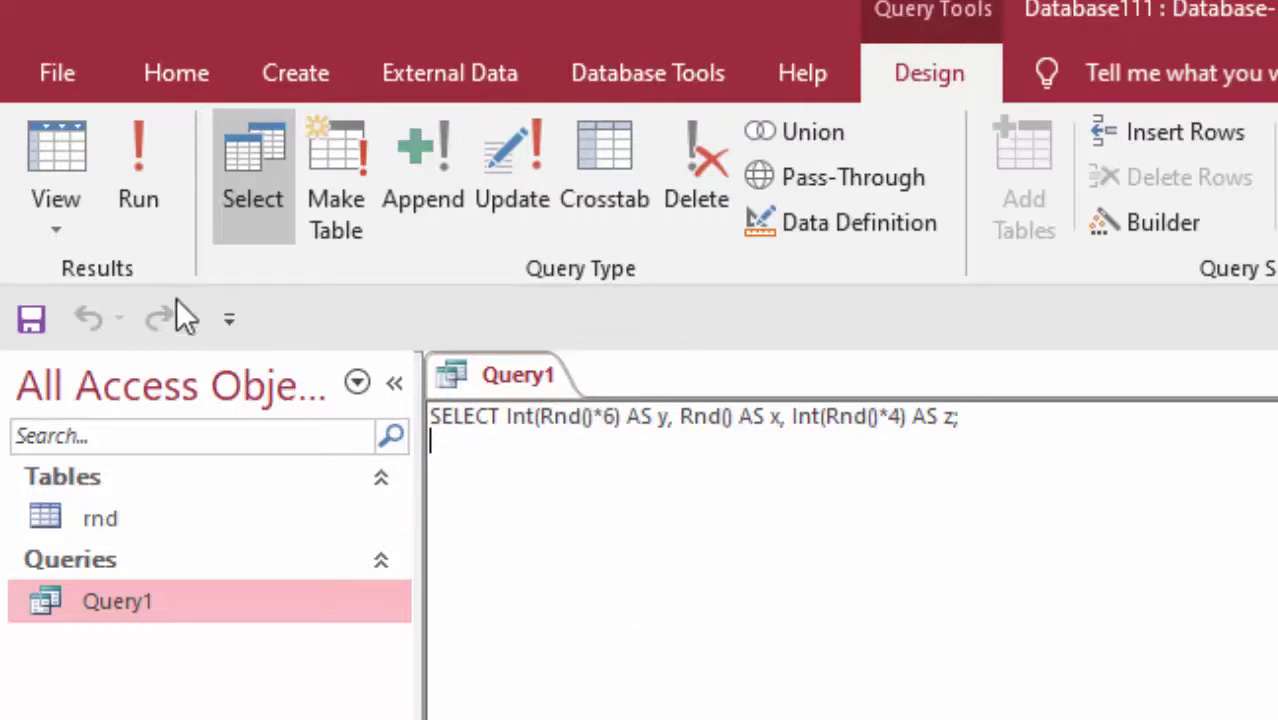
left_click(154, 142)
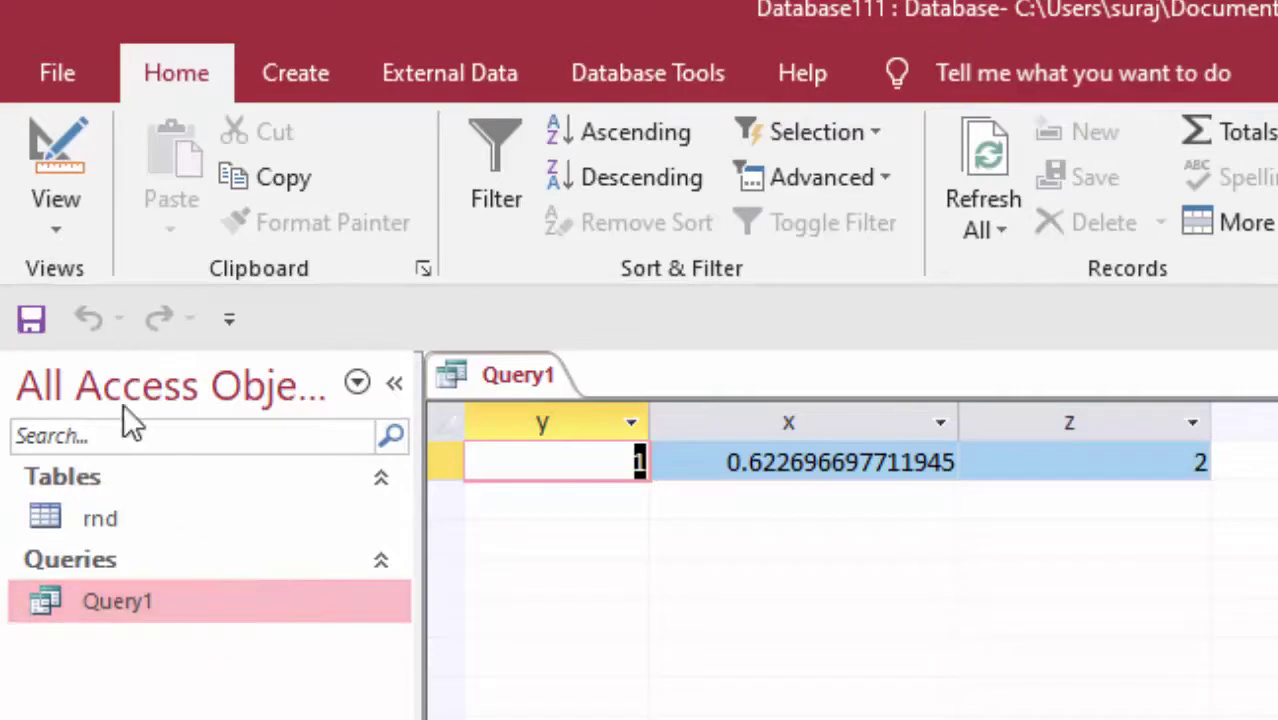
Step: Return to SQL view and run again, getting y 1, x 0.27934205532074, z 3
left_click(60, 210)
left_click(174, 384)
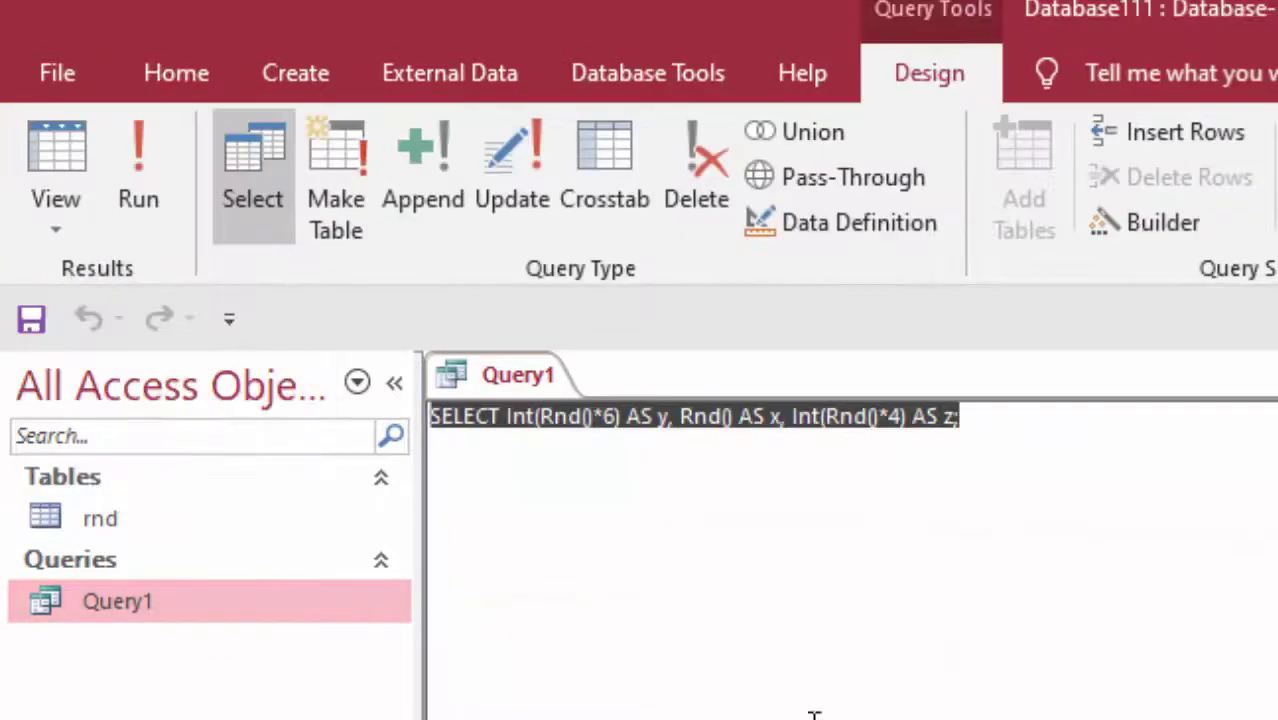
left_click(141, 155)
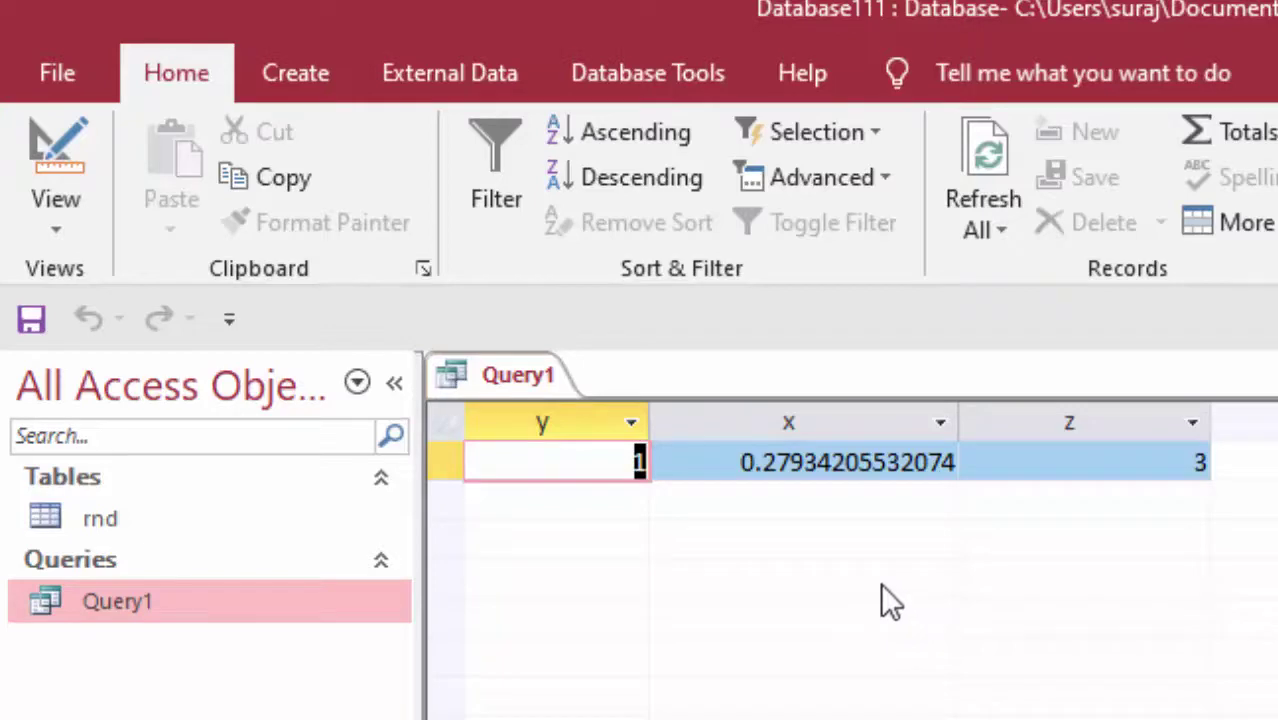
Step: In Design view, change the z field to Int(Rnd()*4)+5 and close the query
left_click(45, 229)
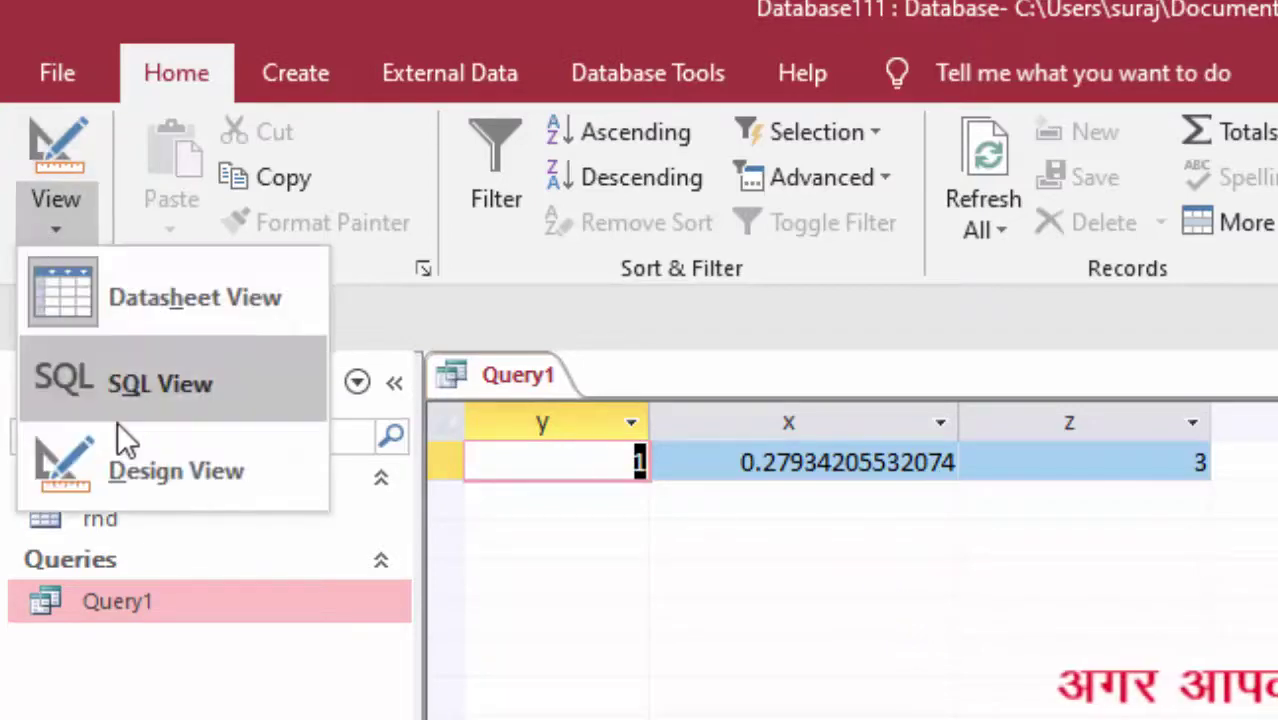
left_click(131, 456)
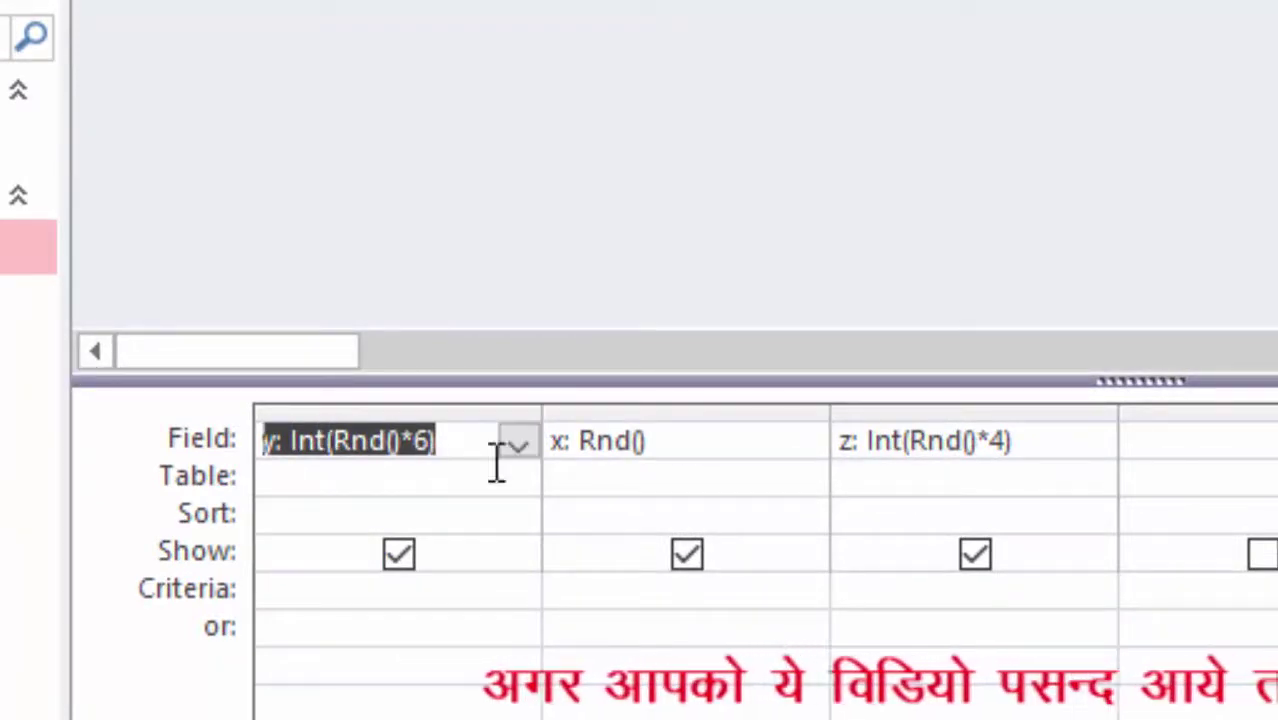
left_click(1037, 441)
type("+5")
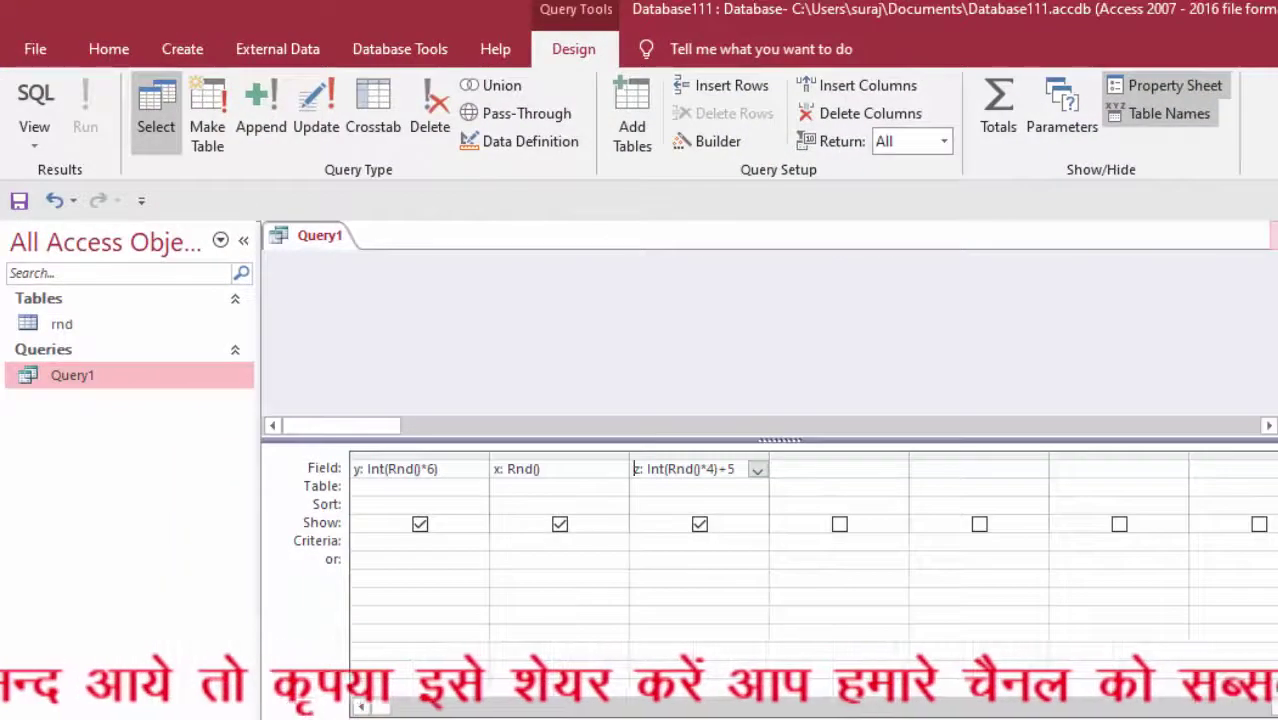
left_click(1271, 235)
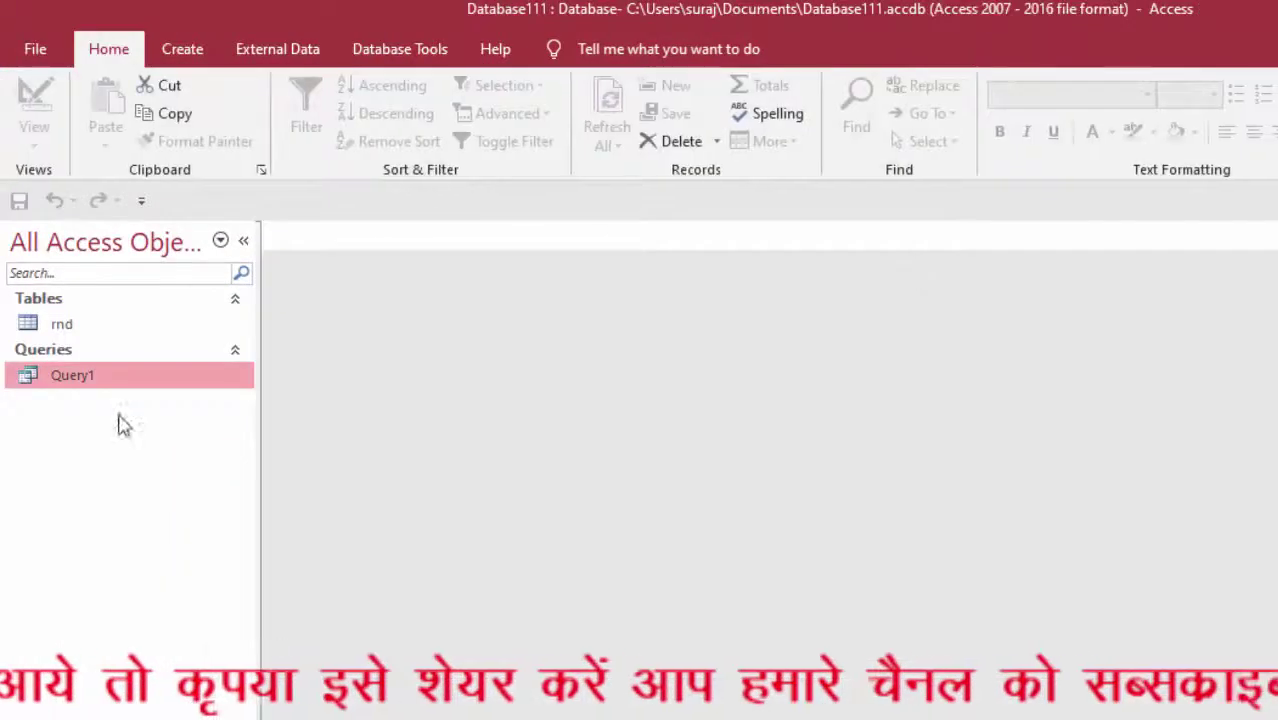
Step: Run Query1 (z = 8), autofit column z, and close it saving the layout
double_click(100, 377)
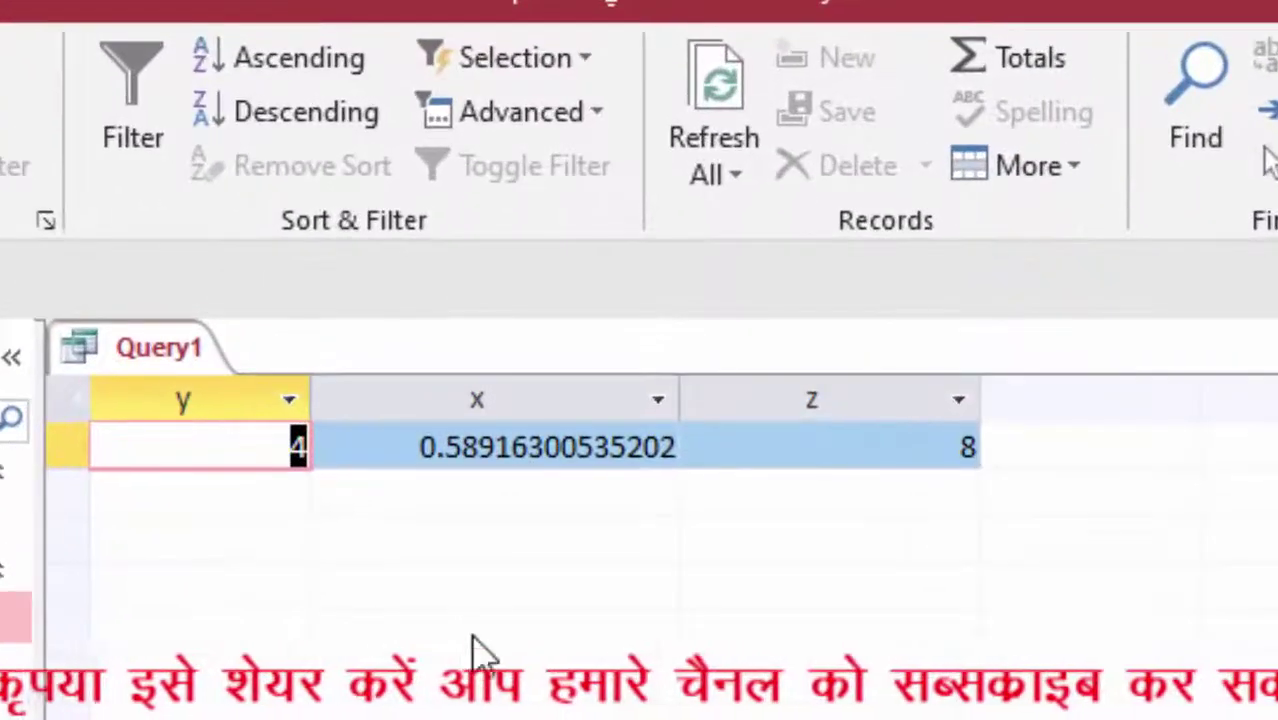
double_click(979, 402)
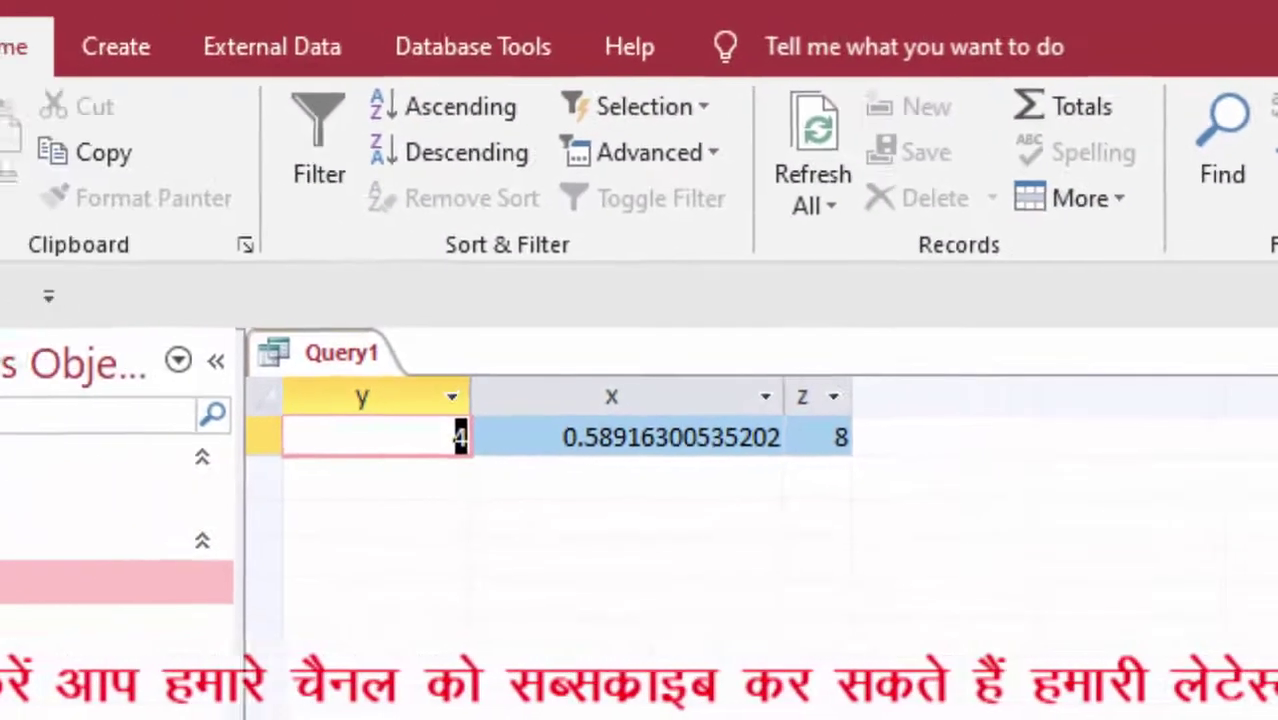
key("ctrl+w")
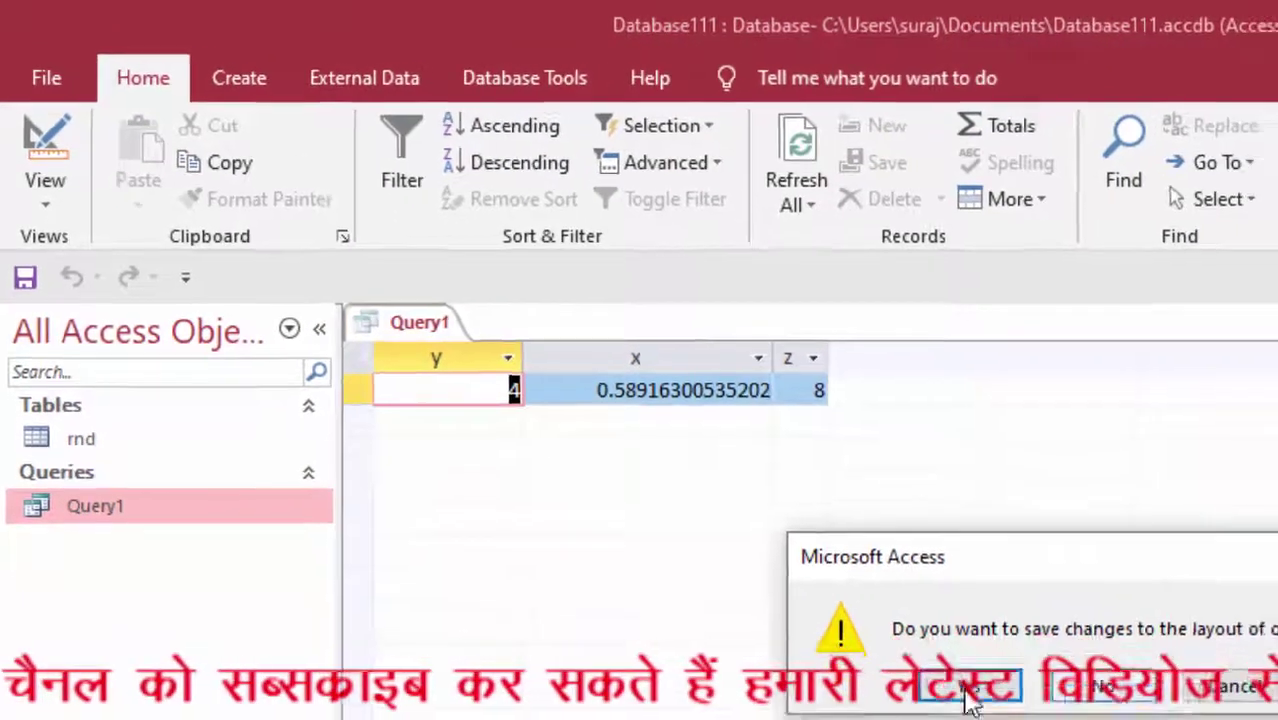
left_click(966, 690)
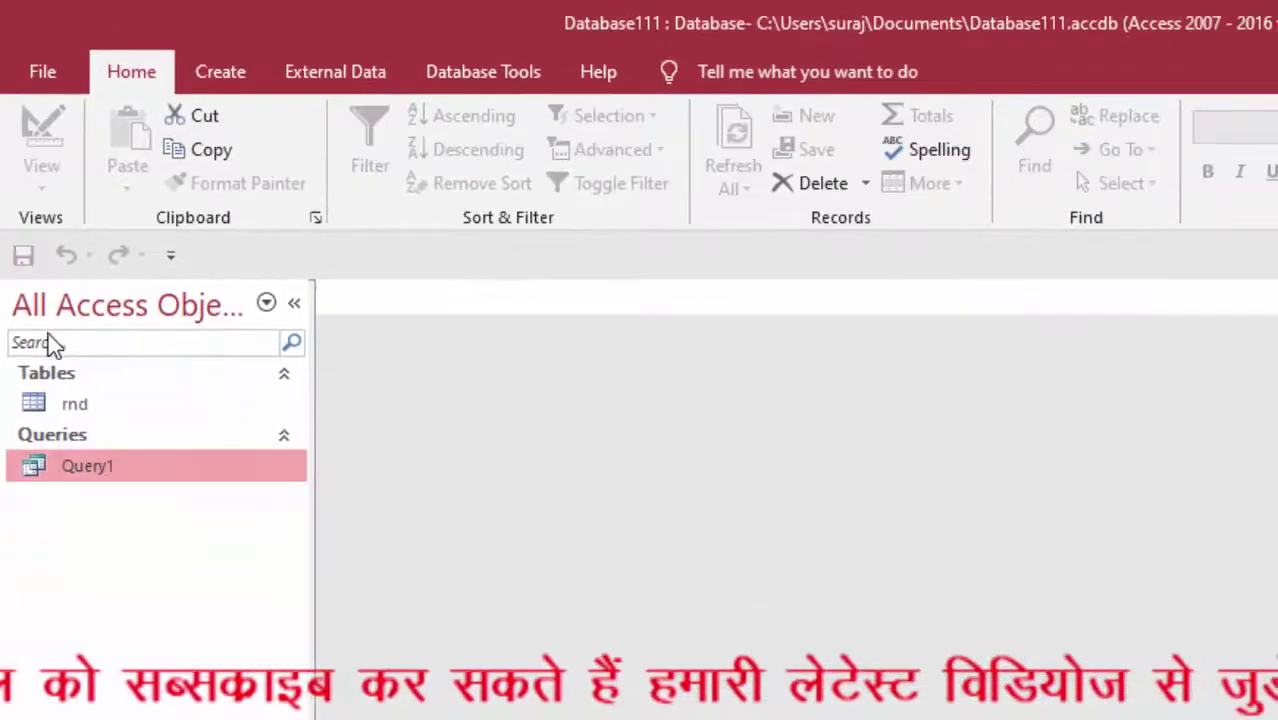
Step: Open Query1 in Design view, switch to SQL view, and run it to get z = 7
right_click(113, 467)
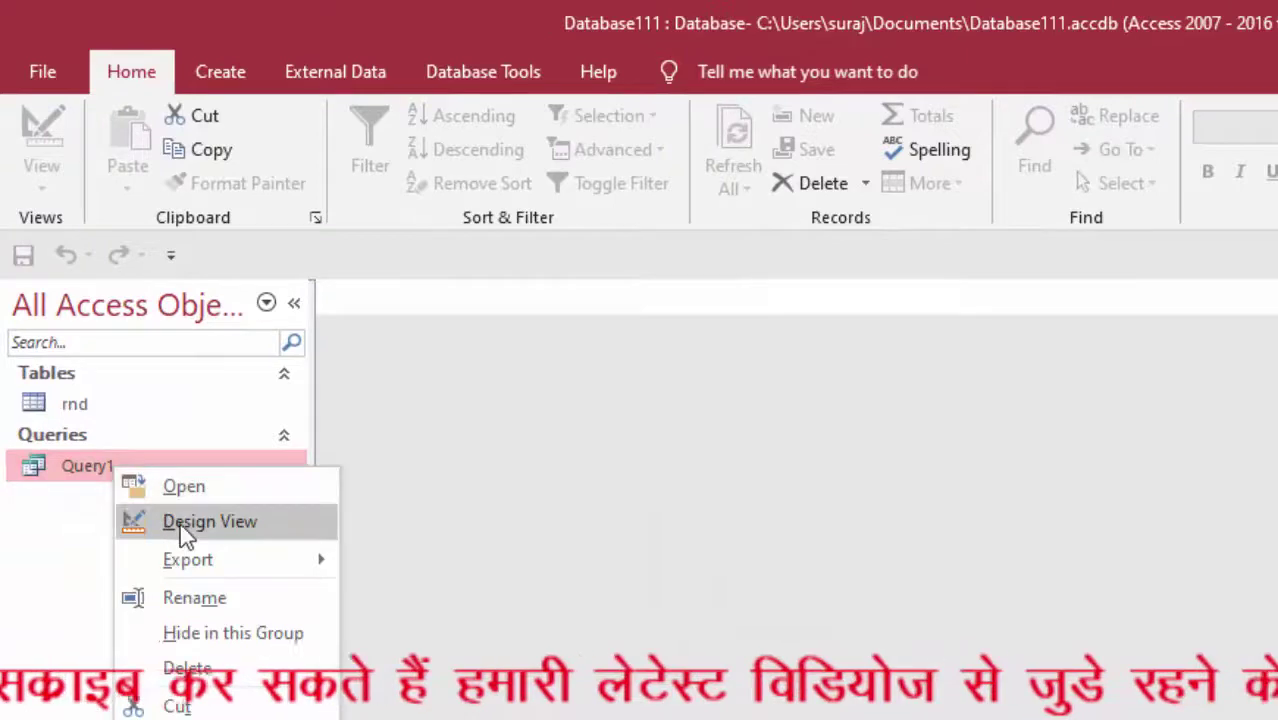
left_click(180, 523)
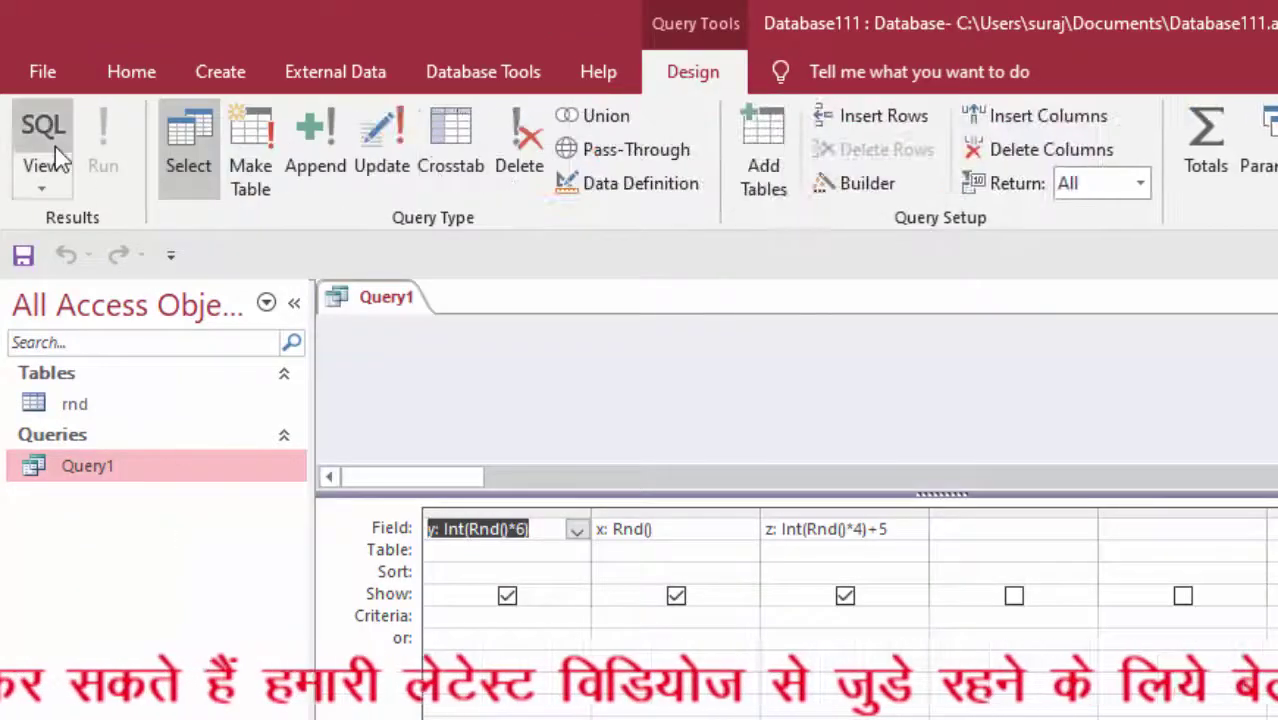
left_click(45, 148)
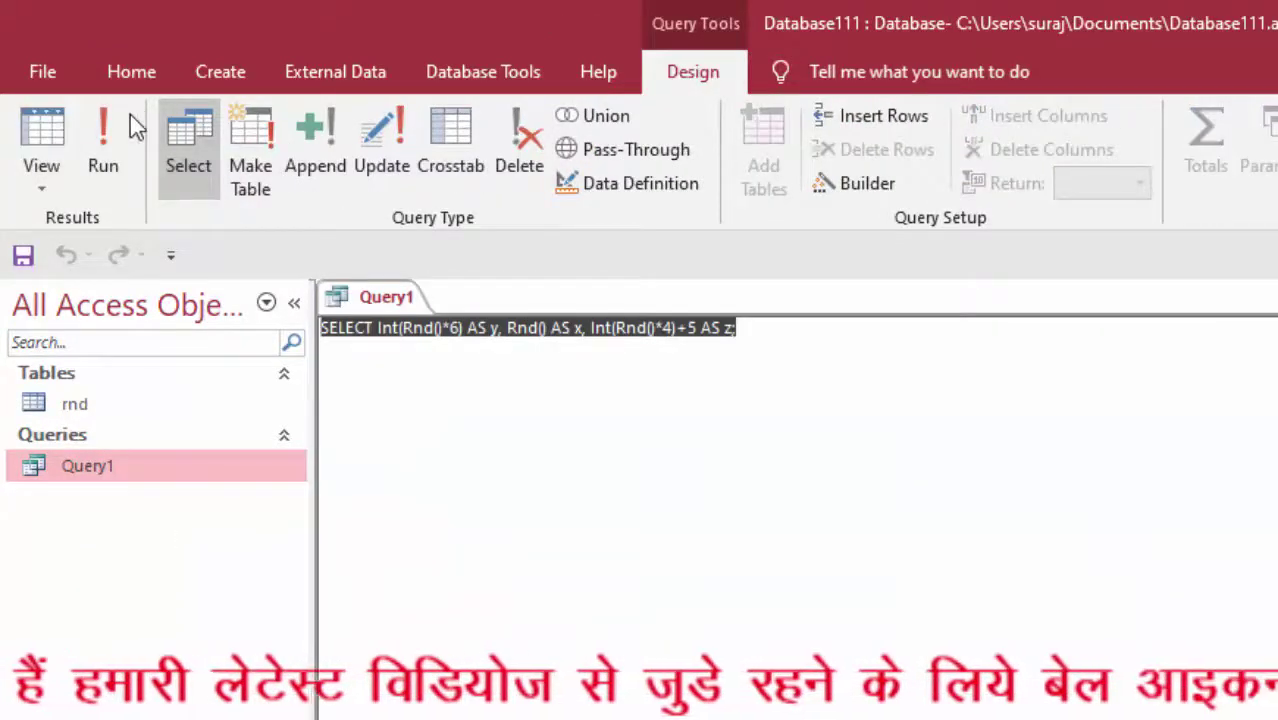
left_click(108, 140)
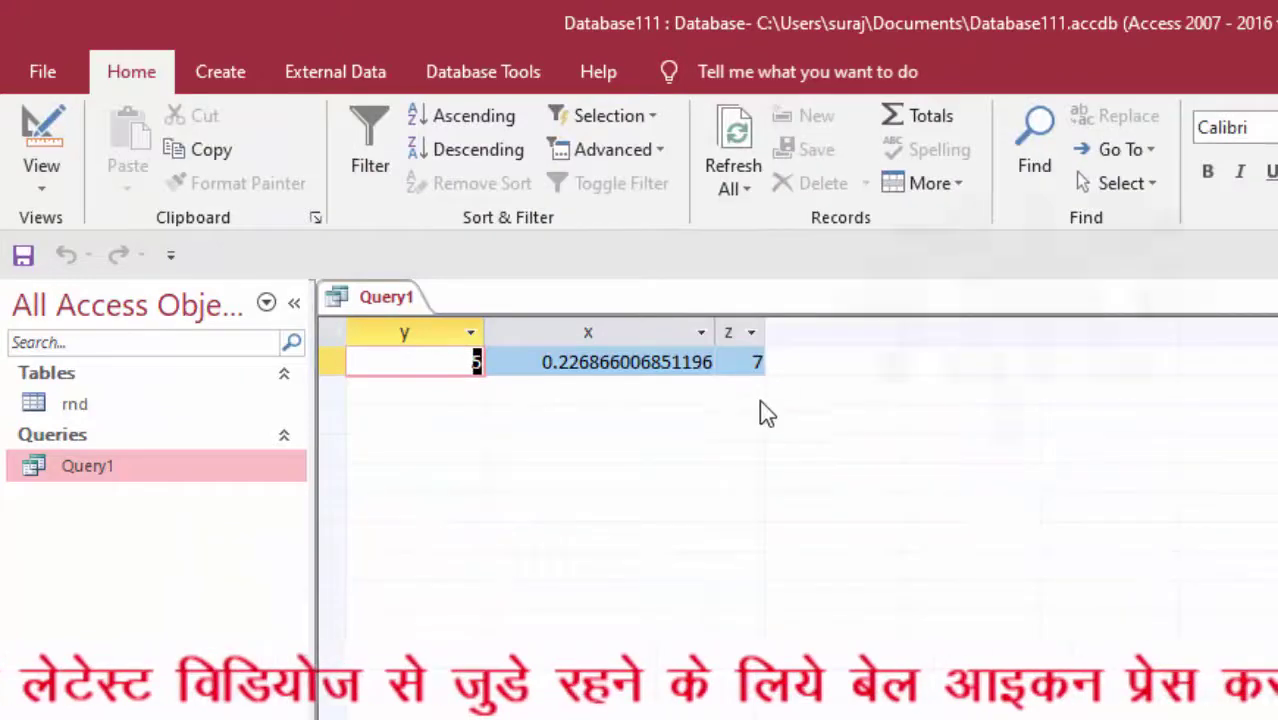